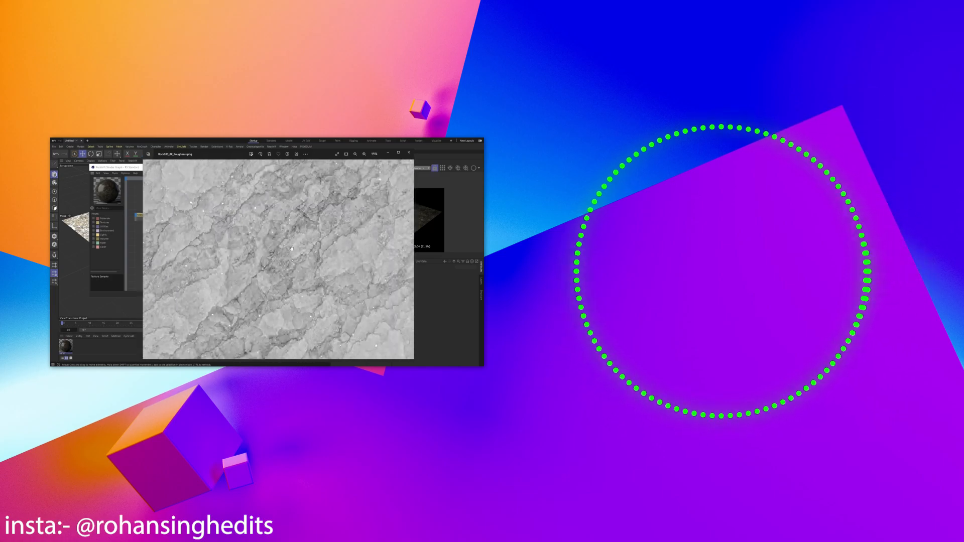
# Connect the roughness texture node to the reflection roughness input of the RS Standard Material
pyautogui.scroll(2, 289, 248)
pyautogui.scroll(-2, 290, 248)
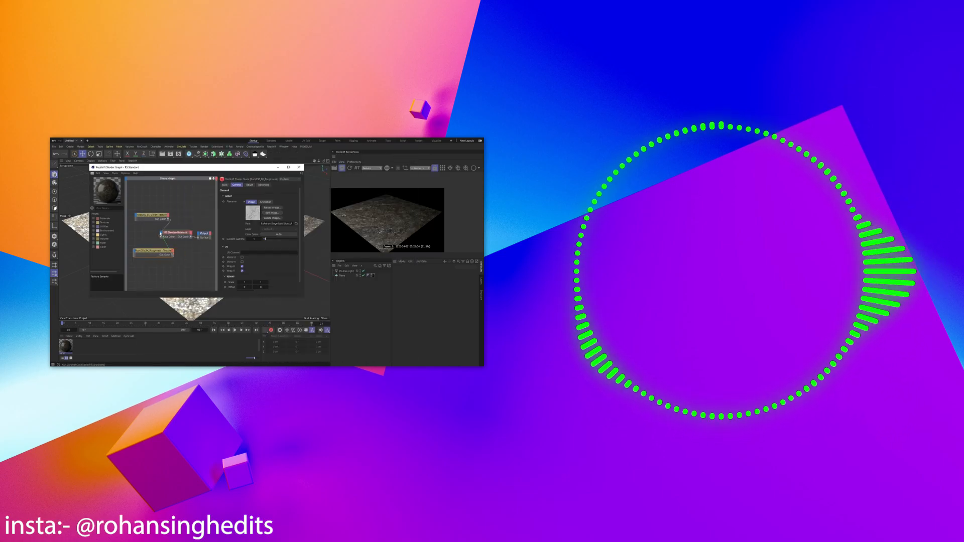
pyautogui.click(161, 235)
pyautogui.moveTo(178, 262)
pyautogui.click(214, 272)
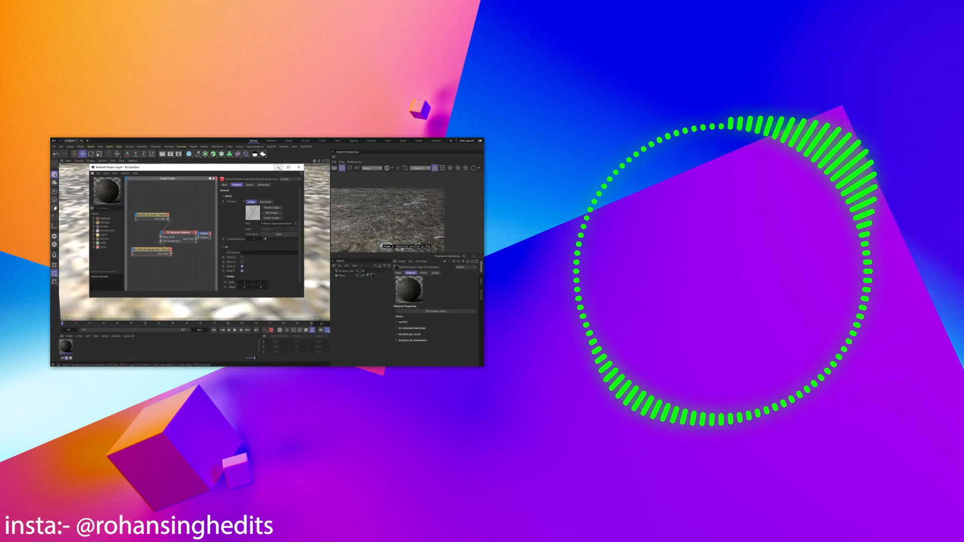
# Route the displacement texture through a Displacement node into the Output node's displacement input
pyautogui.click(279, 168)
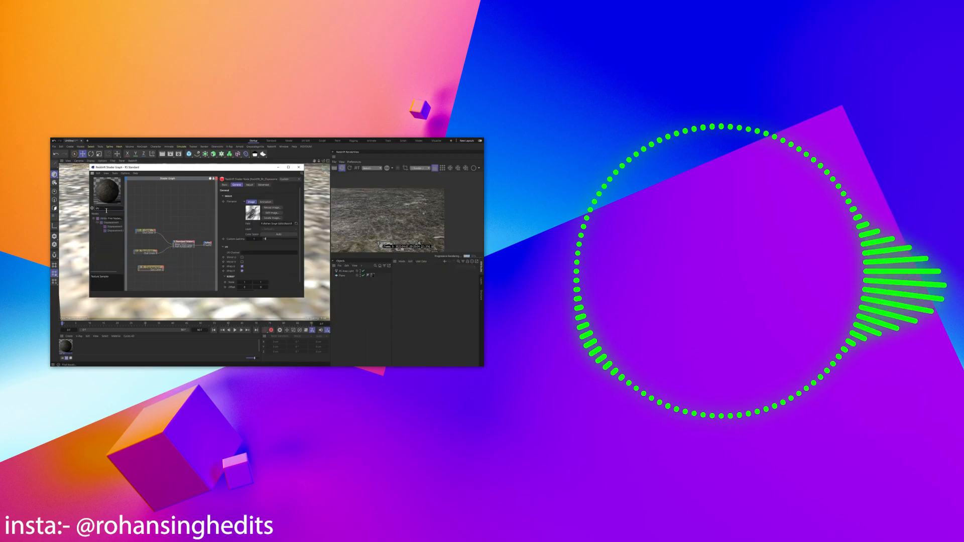
pyautogui.moveTo(193, 266); pyautogui.dragTo(207, 246)
pyautogui.click(217, 254)
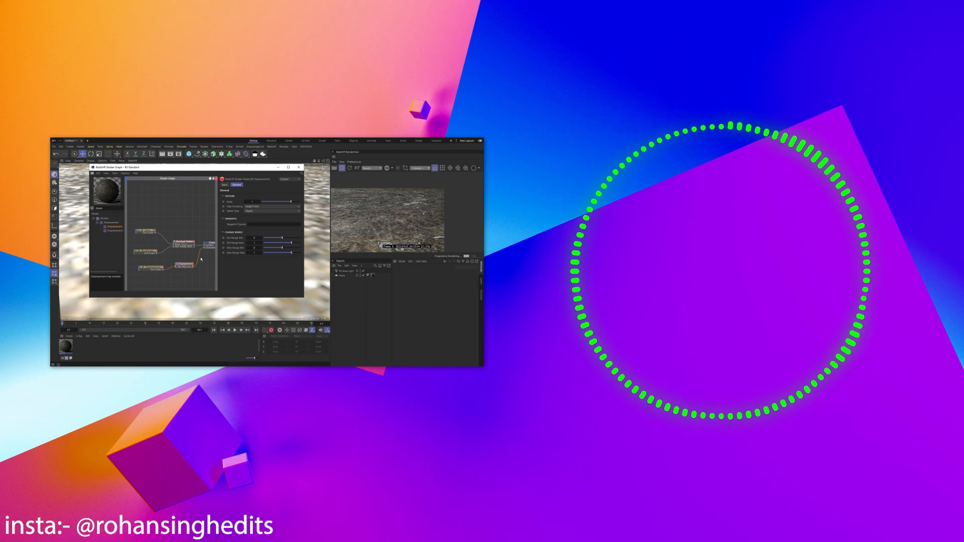
# Add a Redshift Object tag to the plane and enable its geometry override, tessellation and displacement
pyautogui.rightClick(342, 276)
pyautogui.moveTo(374, 242)
pyautogui.click(416, 243)
pyautogui.click(426, 272)
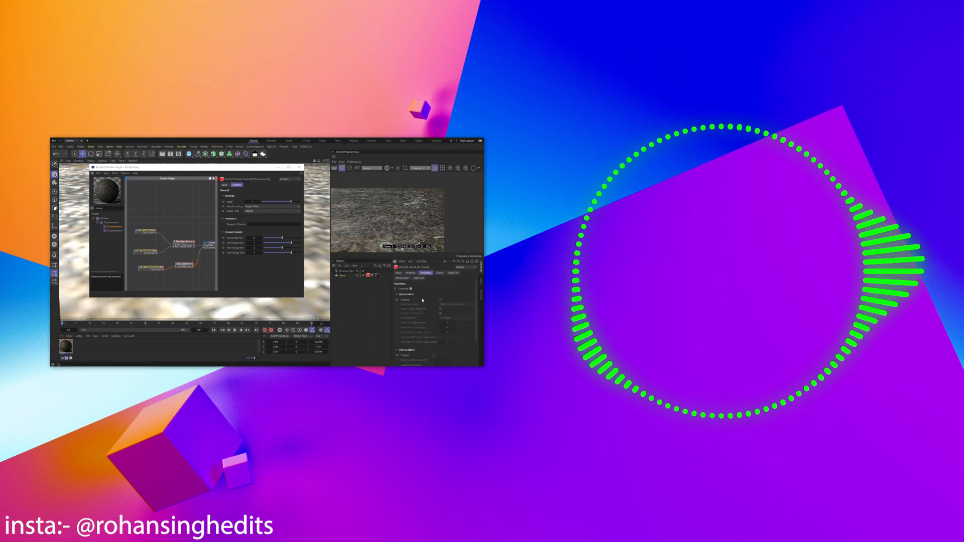
pyautogui.click(435, 286)
pyautogui.scroll(-3, 434, 306)
pyautogui.click(434, 319)
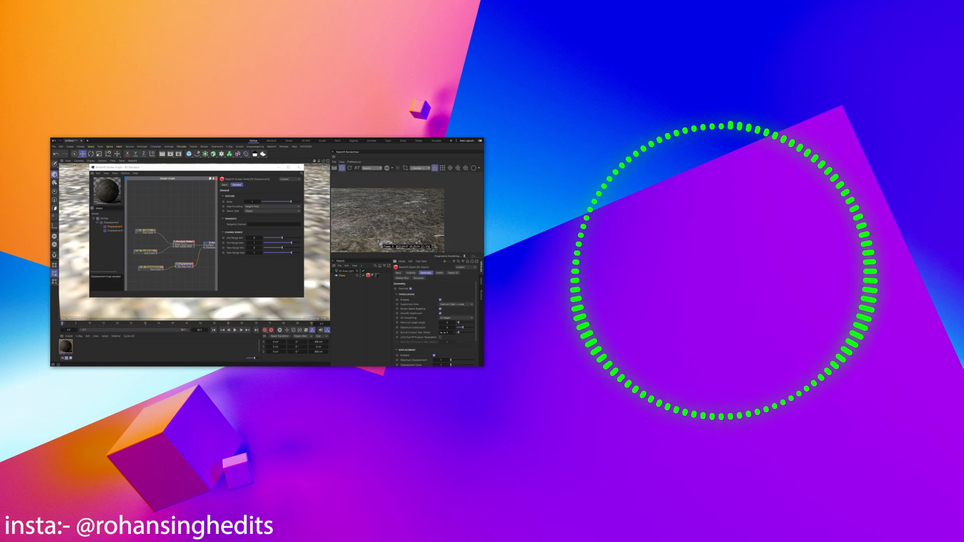
# Lower the Scale value of the Displacement node
pyautogui.click(254, 202)
pyautogui.write('0')
pyautogui.press('Return')
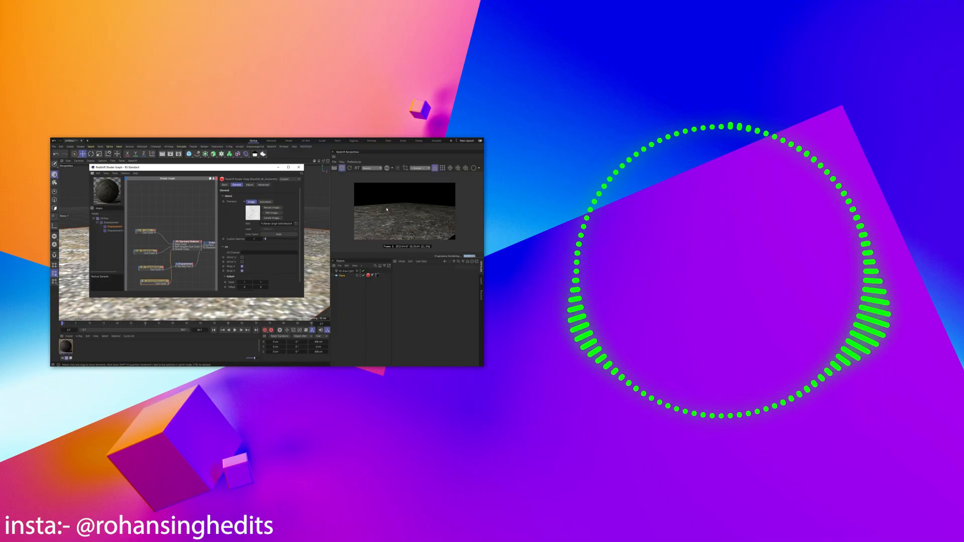
# Route the newly added lowest texture node through a Bump Map node into the RS Standard Material's bump input
pyautogui.hotkey('alt', 'Tab')
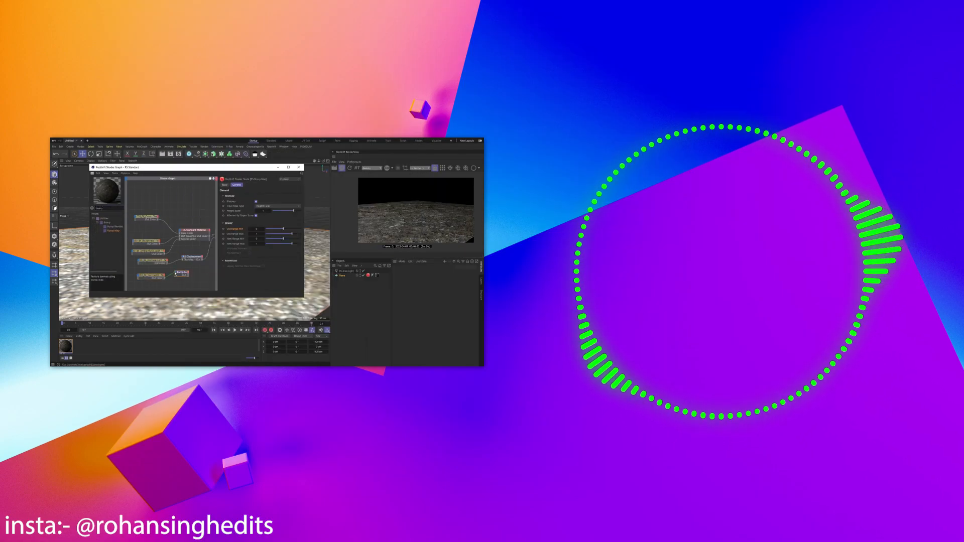
pyautogui.moveTo(176, 274); pyautogui.dragTo(177, 274)
pyautogui.moveTo(187, 275); pyautogui.dragTo(186, 261)
pyautogui.moveTo(186, 261); pyautogui.dragTo(180, 231)
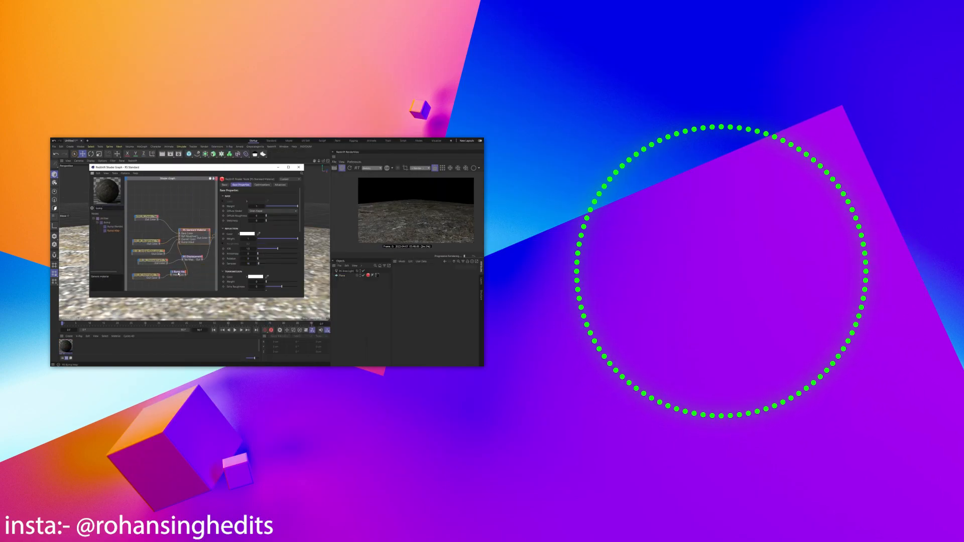
pyautogui.click(178, 272)
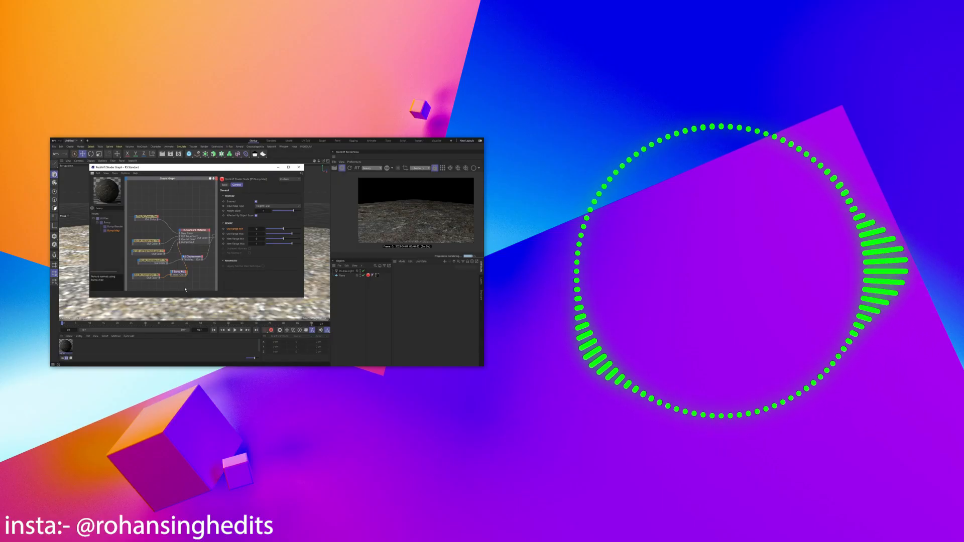
pyautogui.click(147, 275)
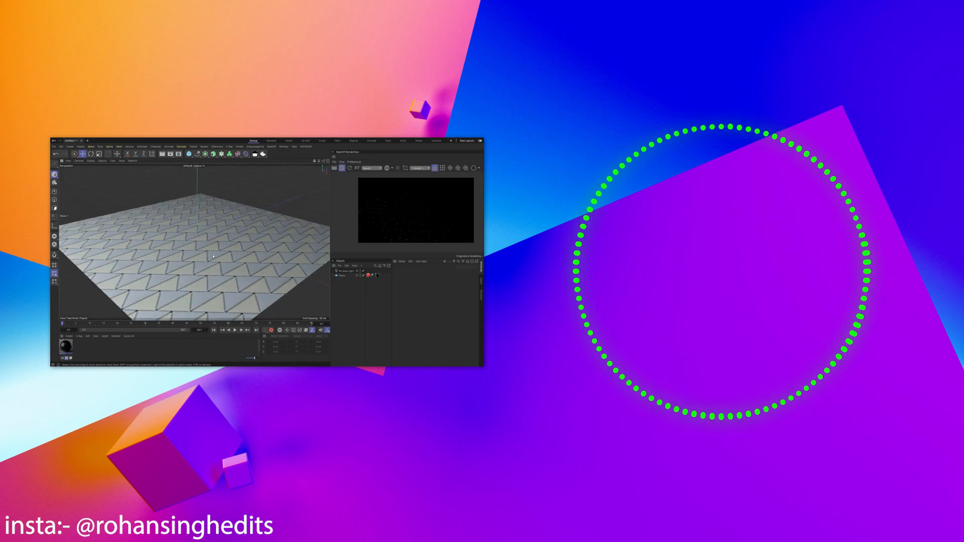
# Add a Redshift Dome Light to illuminate the tiled plane
pyautogui.click(271, 146)
pyautogui.moveTo(283, 158)
pyautogui.click(315, 176)
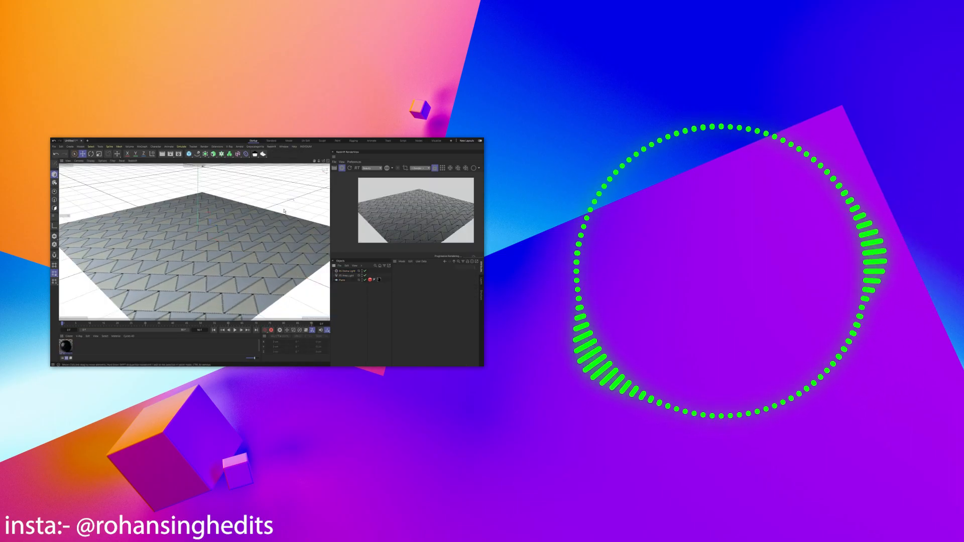
pyautogui.scroll(5, 198, 245)
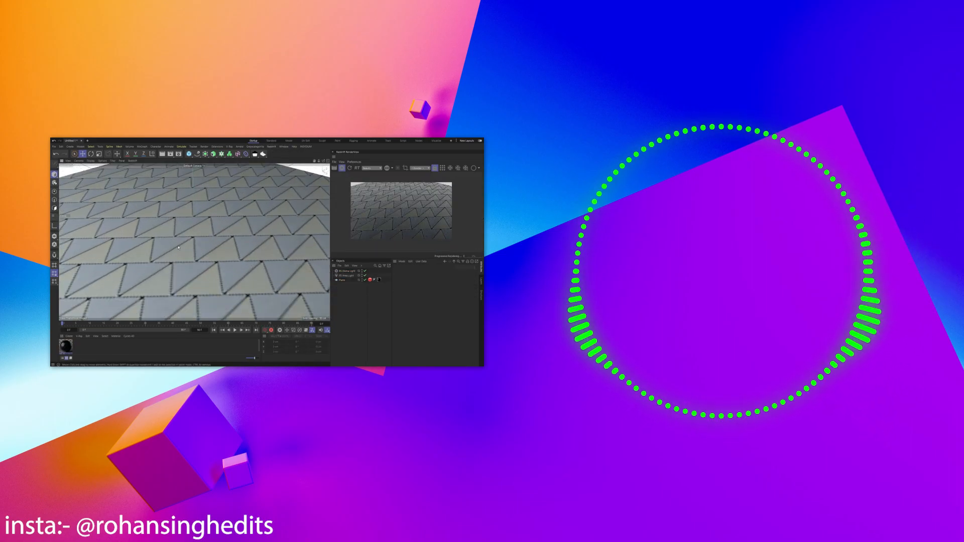
pyautogui.scroll(-5, 197, 245)
pyautogui.moveTo(189, 154); pyautogui.dragTo(291, 154)
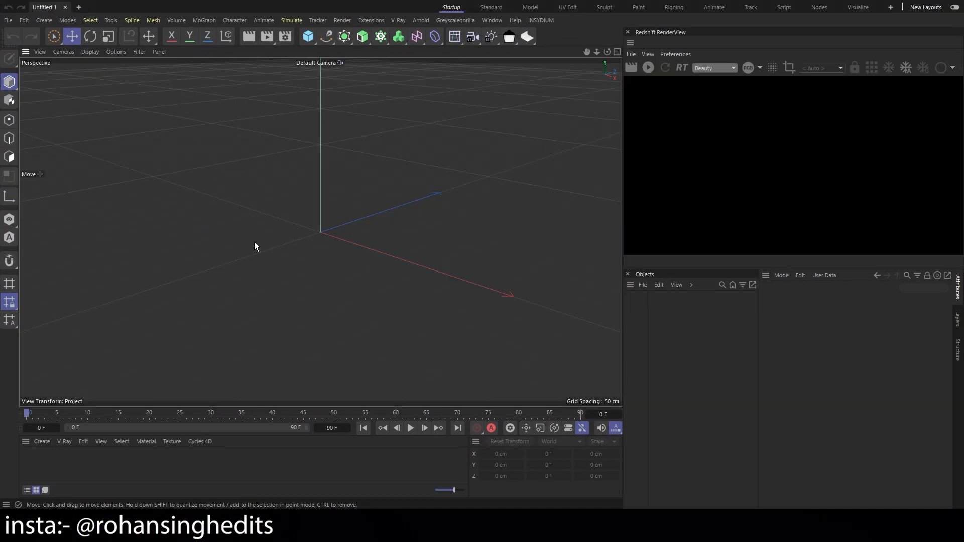
# Add a Plane primitive to the empty scene
pyautogui.click(389, 215)
pyautogui.click(307, 37)
pyautogui.click(403, 70)
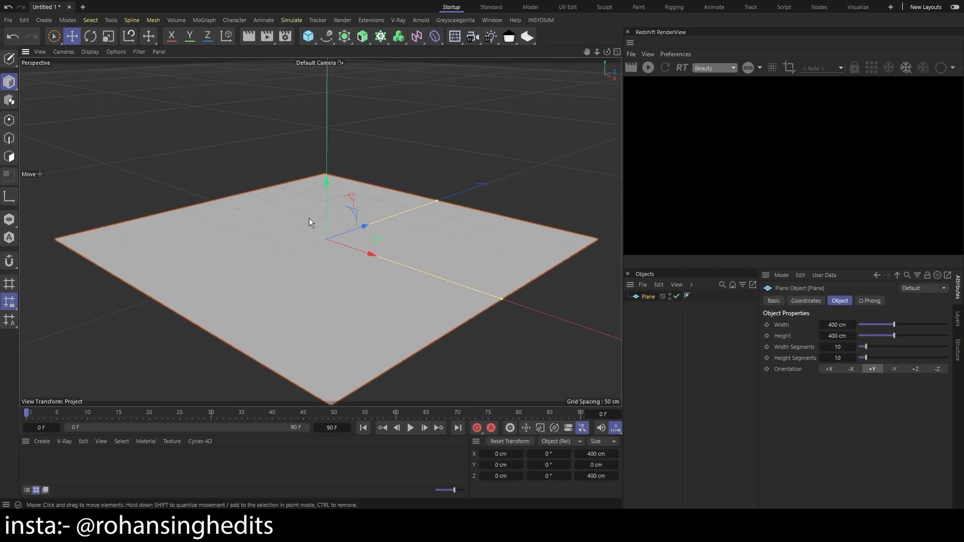
# Switch the project's renderer to Redshift in the render settings
pyautogui.click(504, 303)
pyautogui.scroll(2, 359, 248)
pyautogui.moveTo(386, 259)
pyautogui.keyDown('alt'); pyautogui.mouseDown()
pyautogui.moveTo(379, 281)
pyautogui.moveTo(386, 267)
pyautogui.mouseUp(); pyautogui.keyUp('alt')
pyautogui.click(285, 37)
pyautogui.click(356, 55)
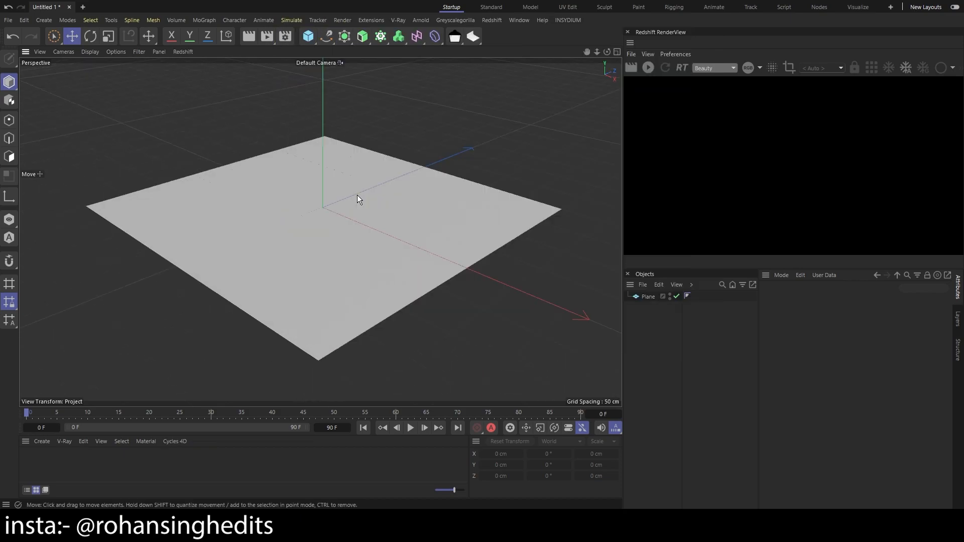
# Add a Redshift Area Light to the scene
pyautogui.scroll(2, 375, 207)
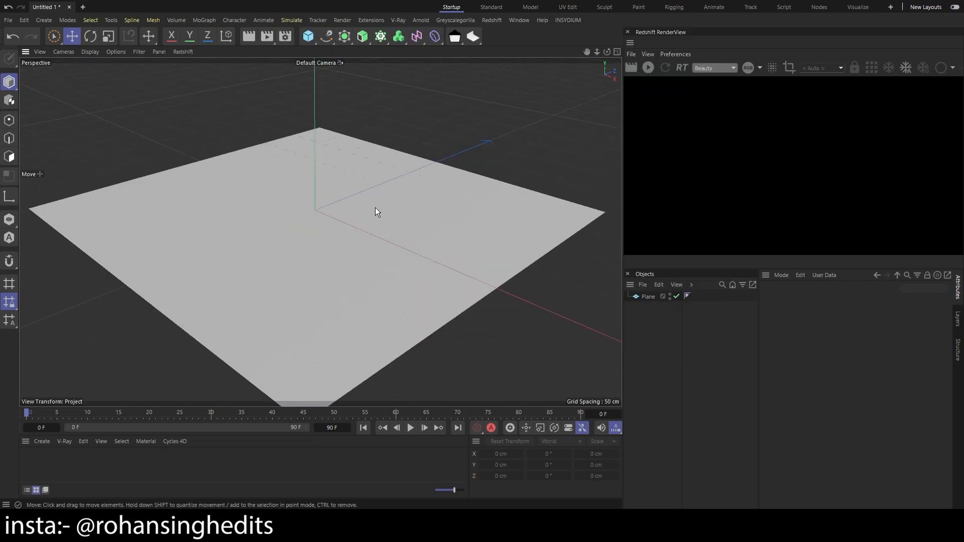
pyautogui.scroll(-2, 351, 168)
pyautogui.scroll(2, 402, 168)
pyautogui.scroll(2, 335, 210)
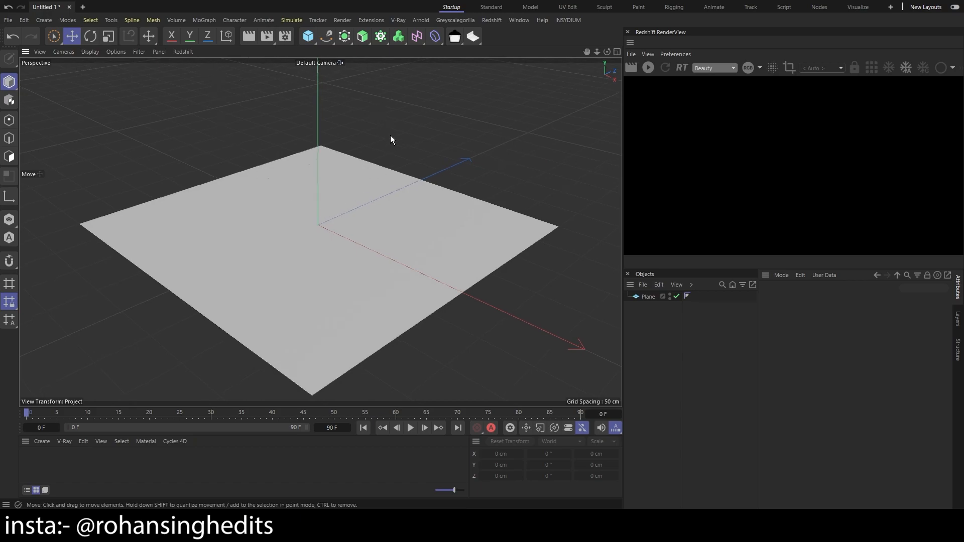
pyautogui.click(492, 20)
pyautogui.moveTo(516, 49)
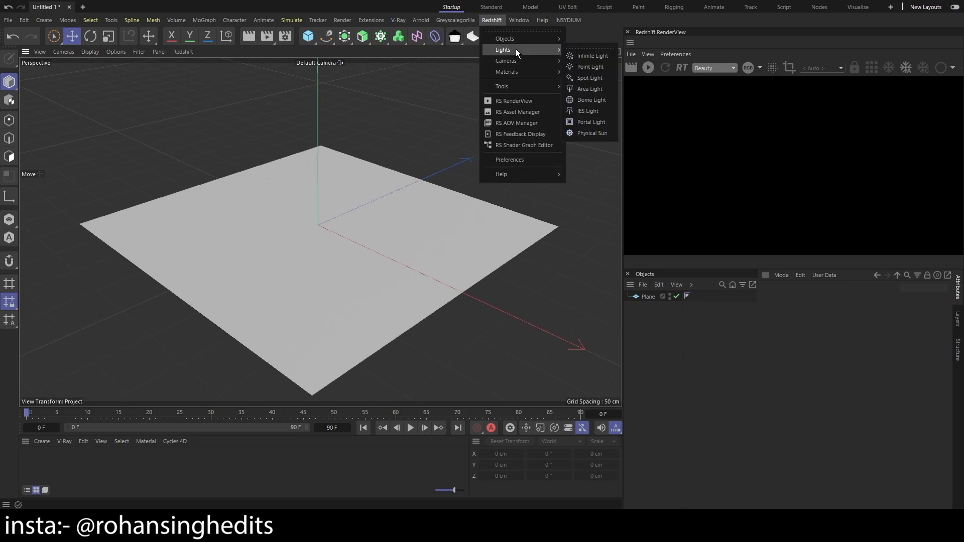
pyautogui.click(600, 87)
# Tilt the area light about 29° downward so that it faces the plane
pyautogui.scroll(-3, 329, 201)
pyautogui.keyDown('alt'); pyautogui.moveTo(315, 228); pyautogui.dragTo(295, 220); pyautogui.keyUp('alt')
pyautogui.press('r')
pyautogui.moveTo(146, 129); pyautogui.dragTo(158, 128)
pyautogui.press('e')
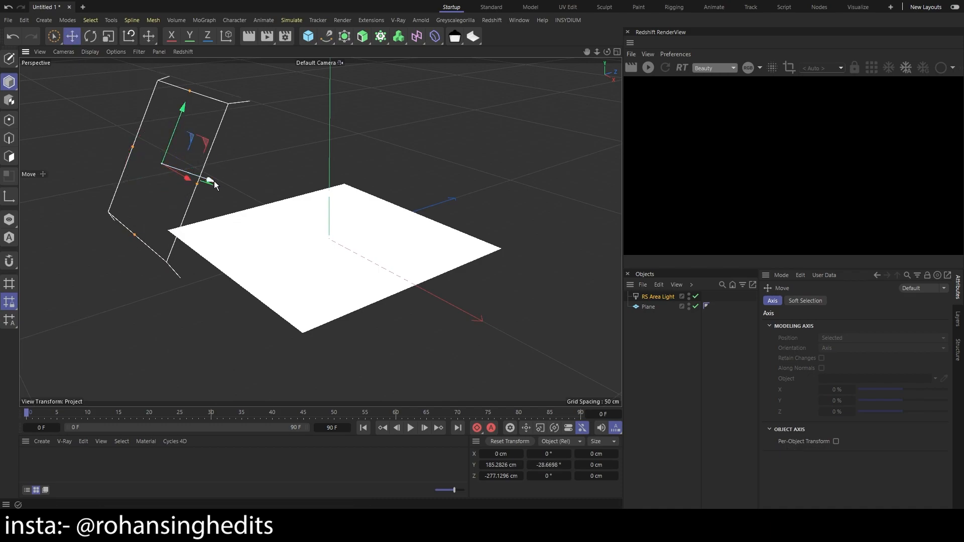
# Move the area light away from the plane to about Y 383 cm and Z -639 cm, and deselect it
pyautogui.scroll(-2, 214, 180)
pyautogui.moveTo(184, 176); pyautogui.dragTo(74, 160)
pyautogui.scroll(-3, 218, 221)
pyautogui.keyDown('alt'); pyautogui.moveTo(218, 221); pyautogui.dragTo(263, 230, button='middle'); pyautogui.keyUp('alt')
pyautogui.moveTo(344, 268)
pyautogui.keyDown('alt'); pyautogui.mouseDown()
pyautogui.moveTo(309, 274)
pyautogui.moveTo(387, 249)
pyautogui.moveTo(362, 266)
pyautogui.mouseUp(); pyautogui.keyUp('alt')
pyautogui.scroll(4, 362, 266)
pyautogui.scroll(2, 338, 257)
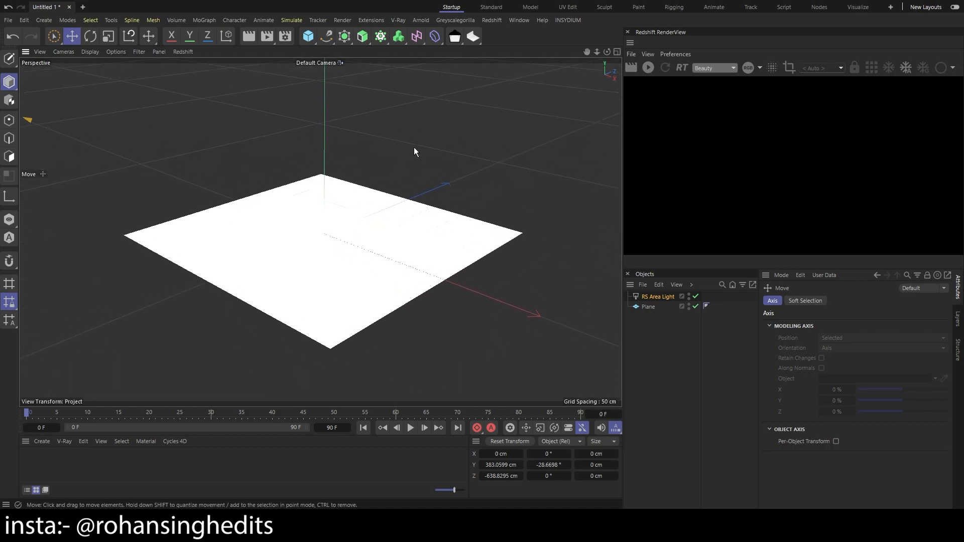
pyautogui.click(670, 338)
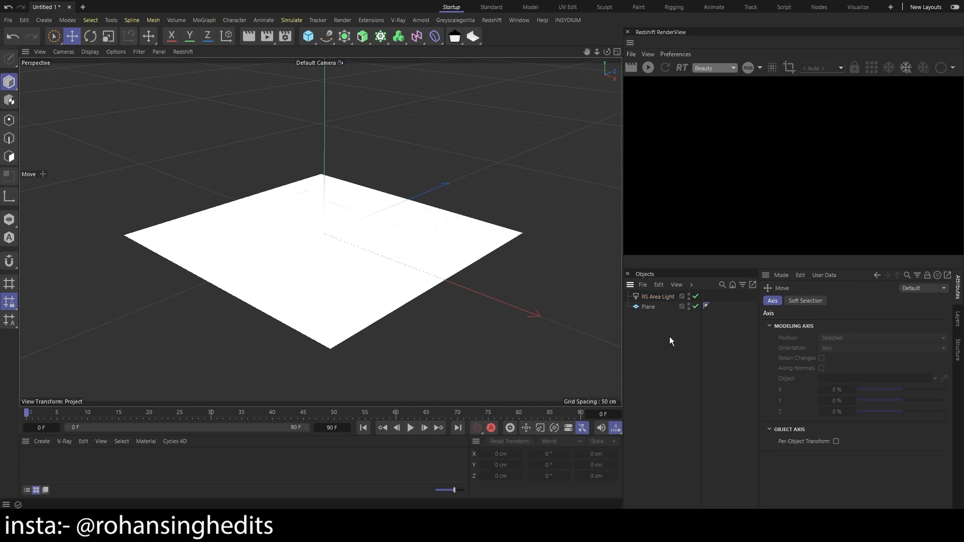
# Create a Redshift Standard material and assign it to the plane
pyautogui.click(45, 440)
pyautogui.moveTo(110, 390)
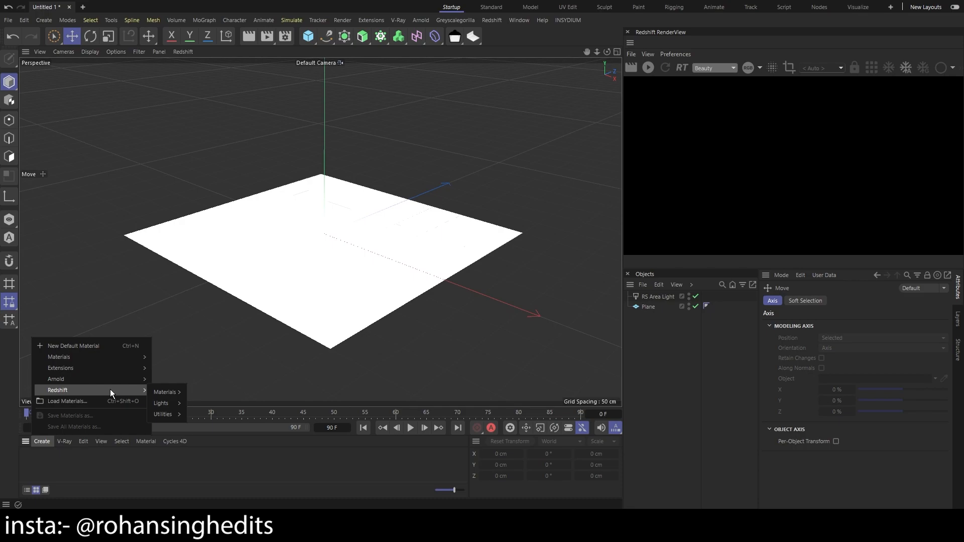
pyautogui.moveTo(170, 392)
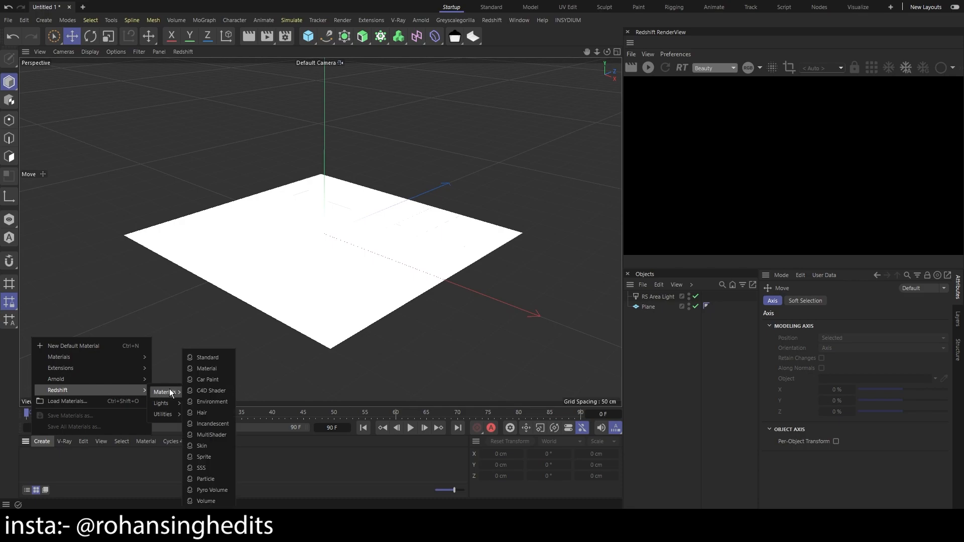
pyautogui.click(207, 357)
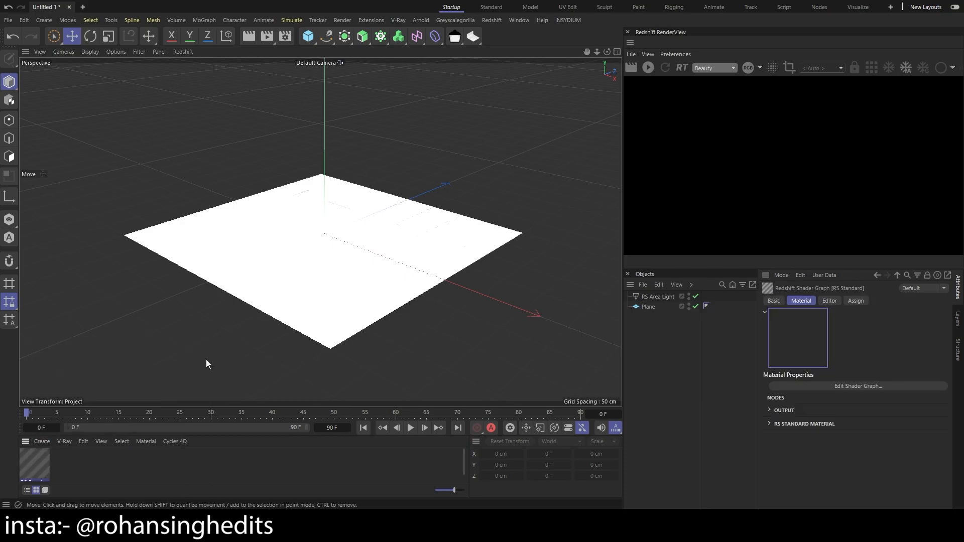
pyautogui.click(53, 453)
pyautogui.moveTo(40, 462); pyautogui.dragTo(652, 306)
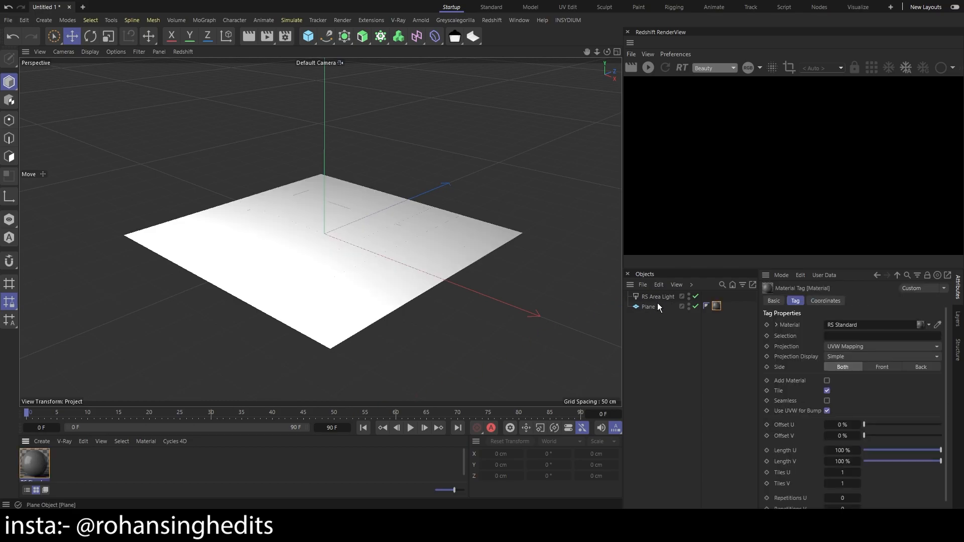
# Start the live Redshift preview render and frame the plane in it
pyautogui.click(648, 70)
pyautogui.scroll(-5, 765, 171)
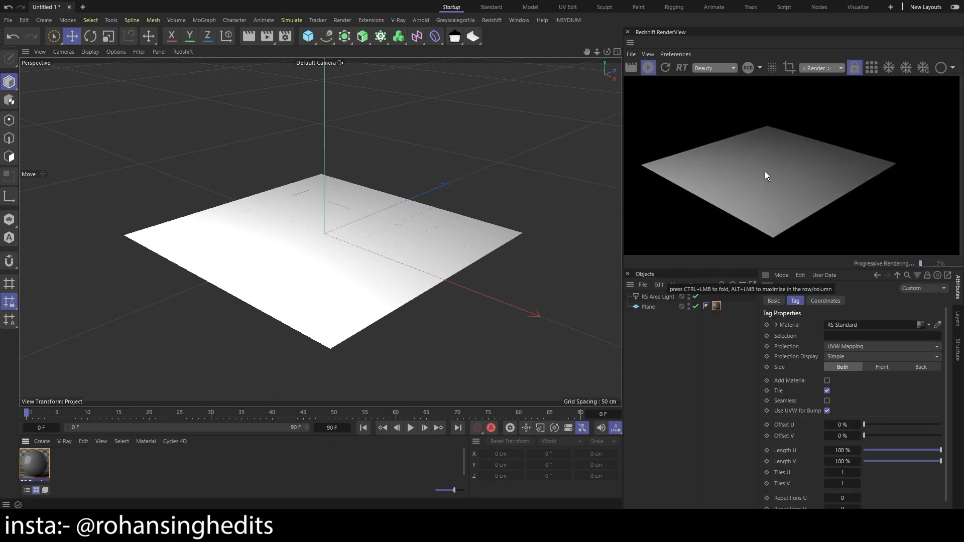
pyautogui.scroll(-2, 753, 164)
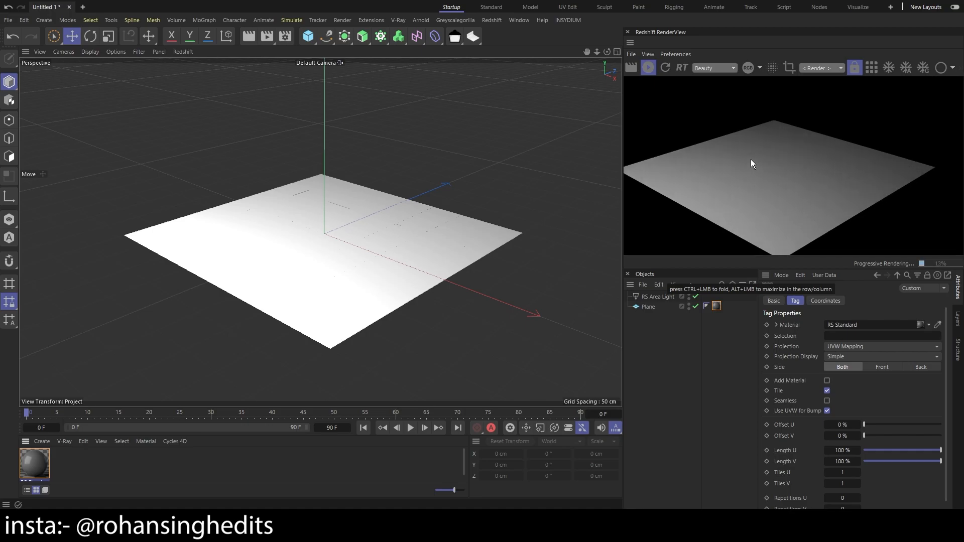
# Open the RS Standard material's shader graph, reposition its nodes and widen the window and node properties area
pyautogui.doubleClick(40, 460)
pyautogui.moveTo(269, 27); pyautogui.dragTo(342, 105)
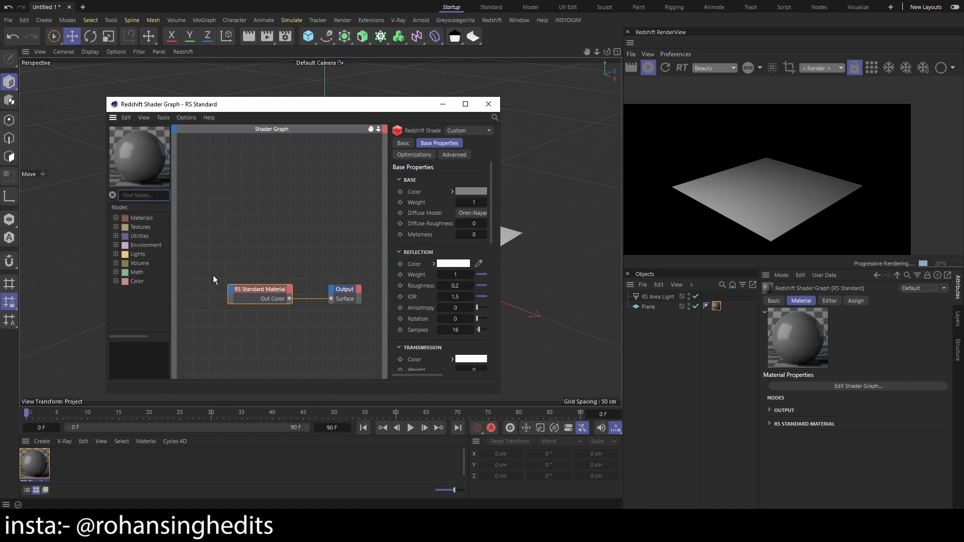
pyautogui.moveTo(375, 323); pyautogui.dragTo(216, 228)
pyautogui.moveTo(260, 290); pyautogui.dragTo(271, 251)
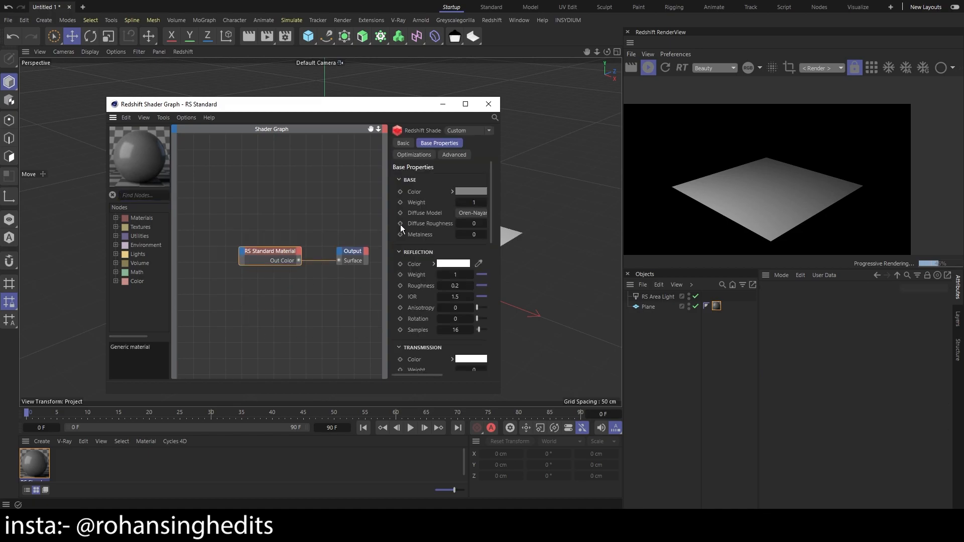
pyautogui.moveTo(387, 215); pyautogui.dragTo(367, 216)
pyautogui.moveTo(499, 222); pyautogui.dragTo(581, 222)
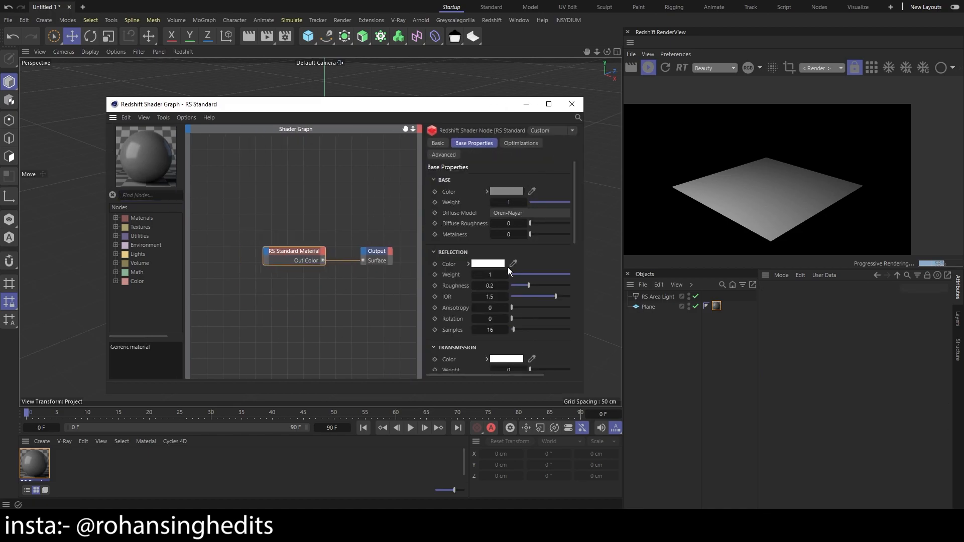
pyautogui.moveTo(421, 195); pyautogui.dragTo(392, 196)
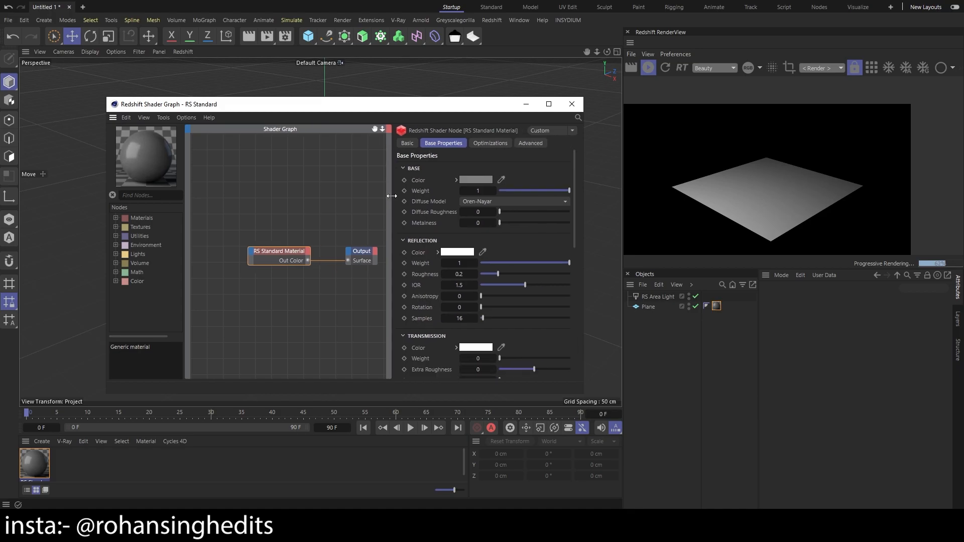
# Examine the standard material's base color chooser and its reflection, transmission and coat properties
pyautogui.click(463, 179)
pyautogui.moveTo(451, 193); pyautogui.dragTo(211, 110)
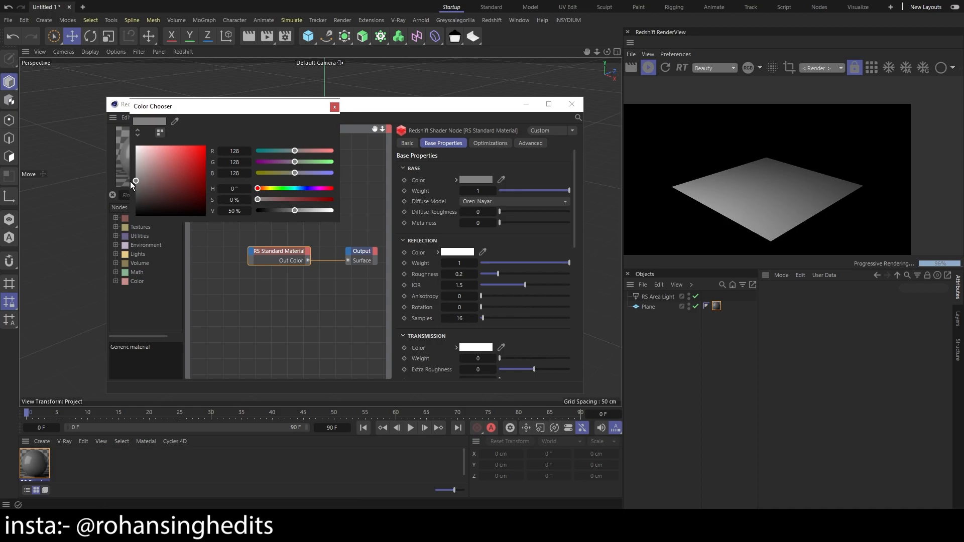
pyautogui.click(335, 107)
pyautogui.scroll(-3, 416, 254)
pyautogui.scroll(3, 441, 221)
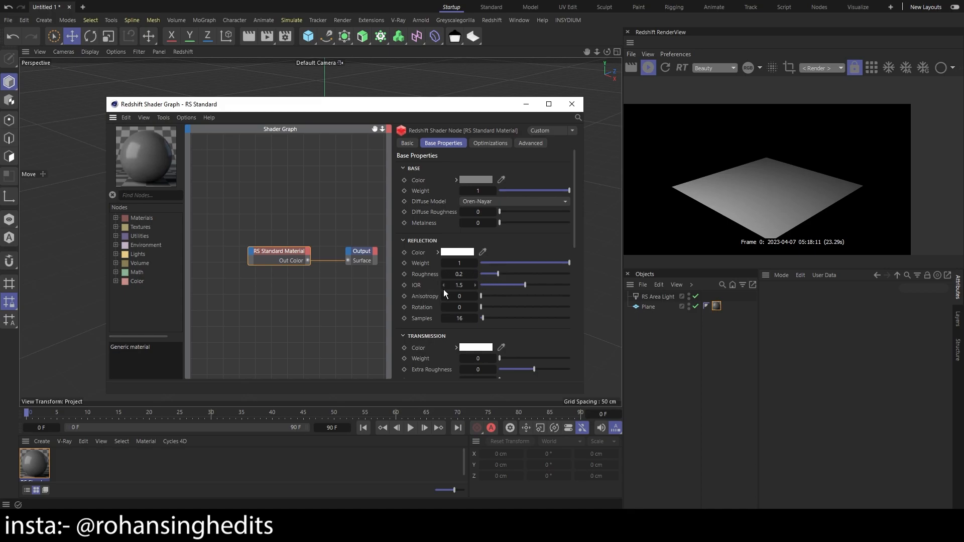
pyautogui.scroll(-3, 446, 292)
pyautogui.scroll(-3, 426, 246)
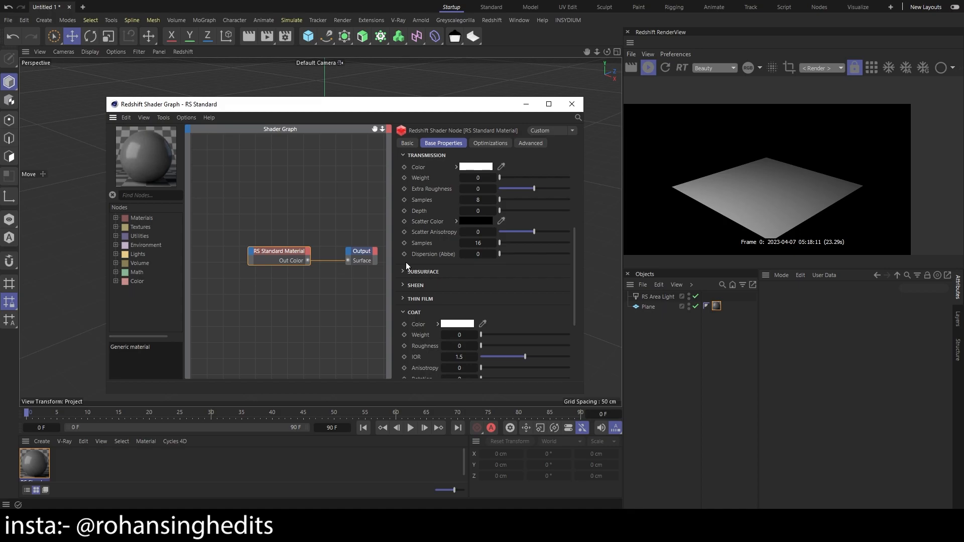
# Switch to File Explorer and open the Rock texture folder
pyautogui.scroll(8, 406, 262)
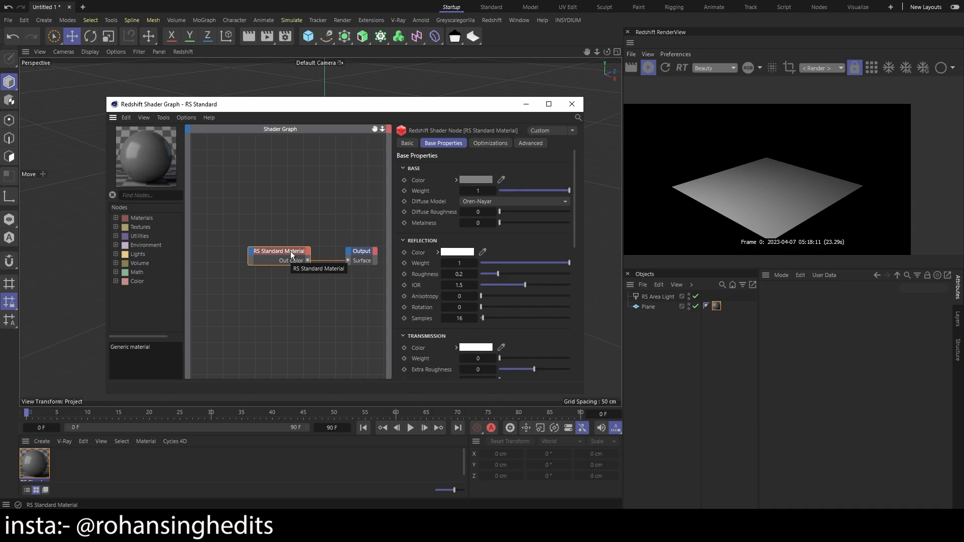
pyautogui.click(548, 526)
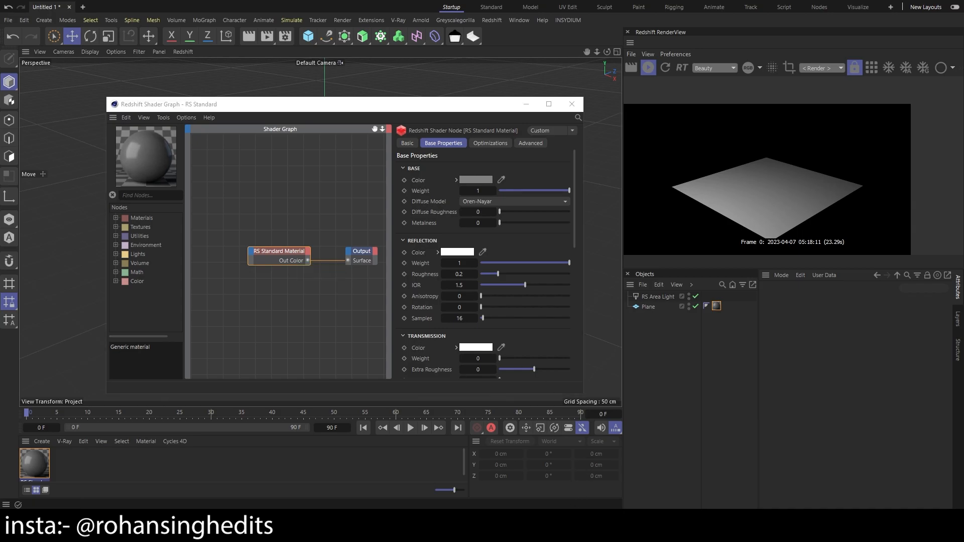
pyautogui.click(195, 113)
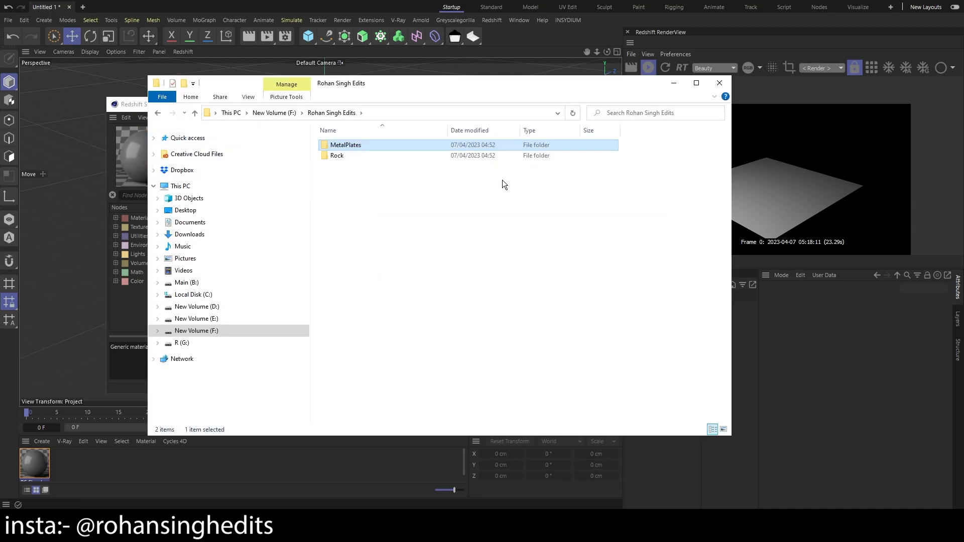
pyautogui.doubleClick(387, 153)
pyautogui.moveTo(548, 89); pyautogui.dragTo(601, 84)
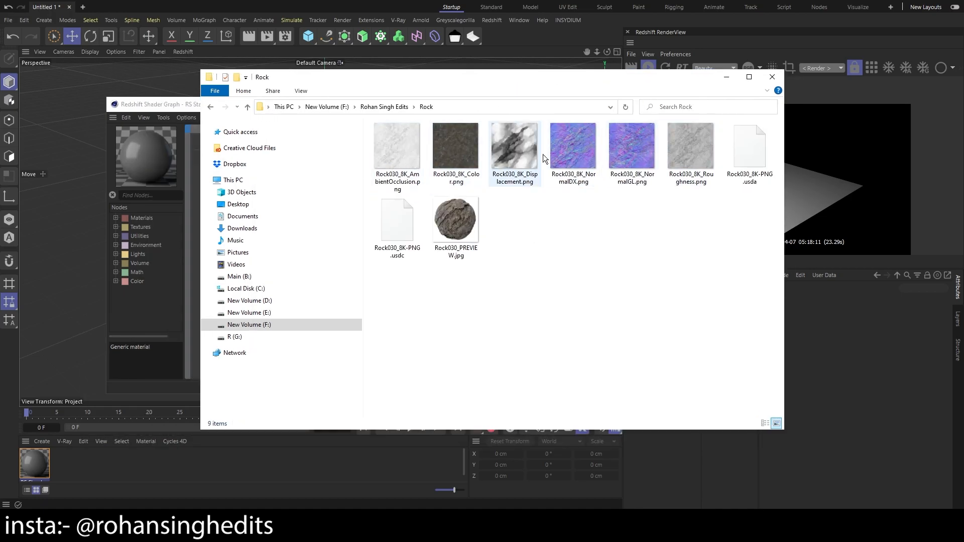
# Examine the Rock030_PREVIEW.jpg image up close and close the image viewer
pyautogui.doubleClick(458, 219)
pyautogui.scroll(2, 444, 254)
pyautogui.scroll(-2, 392, 290)
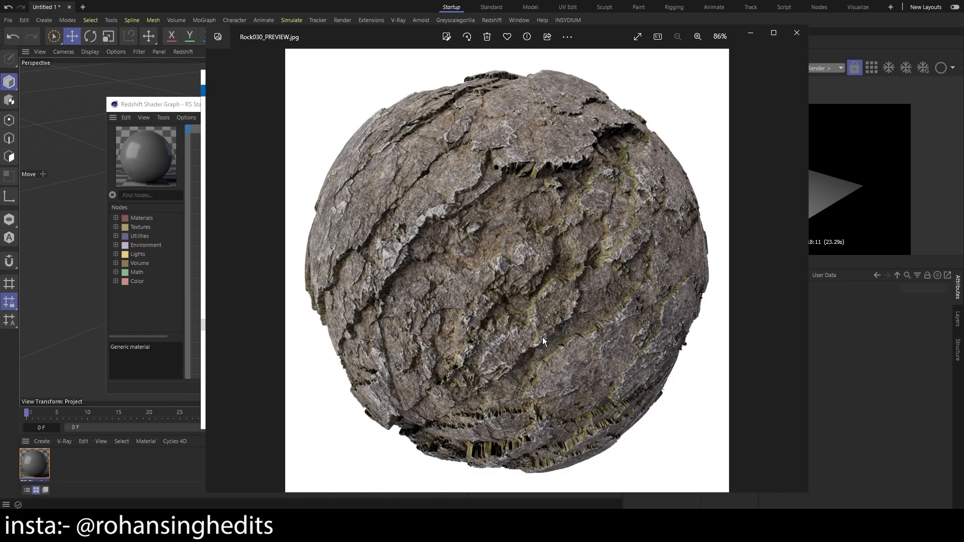
pyautogui.click(797, 32)
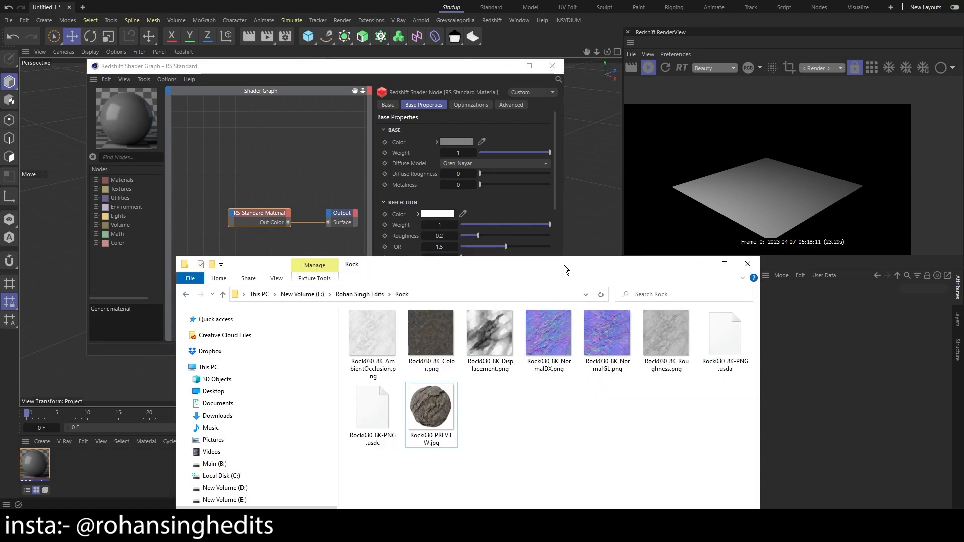
# Add Rock030_8K_Color.png to the shader graph as a texture node and shift the RS Standard Material node closer to the Output node
pyautogui.moveTo(565, 266); pyautogui.dragTo(670, 122)
pyautogui.moveTo(526, 194); pyautogui.dragTo(228, 183)
pyautogui.click(808, 120)
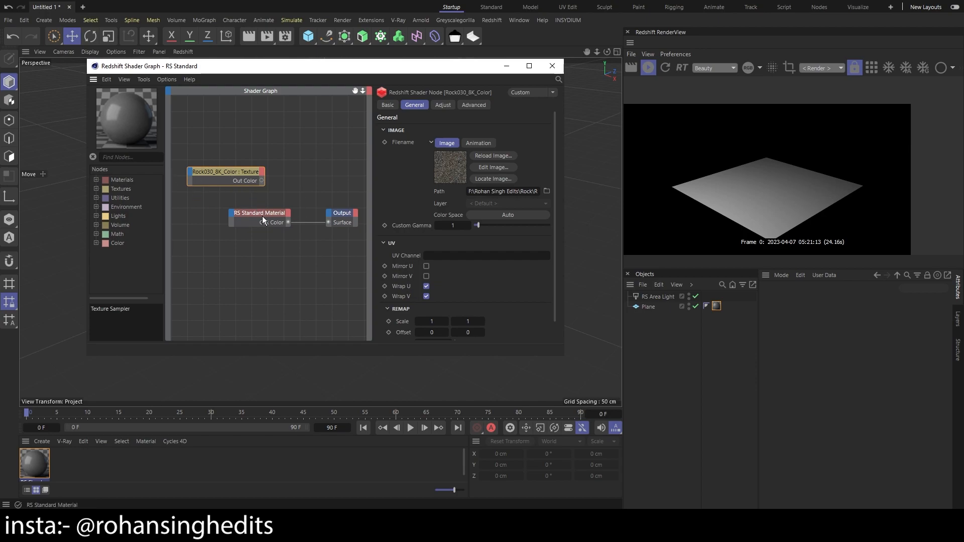
pyautogui.moveTo(262, 216); pyautogui.dragTo(278, 212)
# View the color texture node's source image at full size and put the image viewer away
pyautogui.click(236, 173)
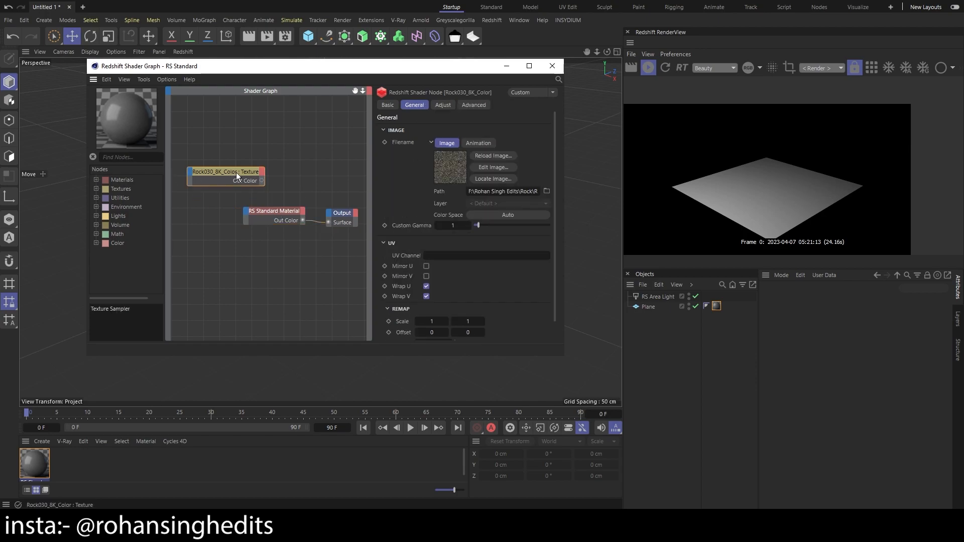
pyautogui.click(498, 170)
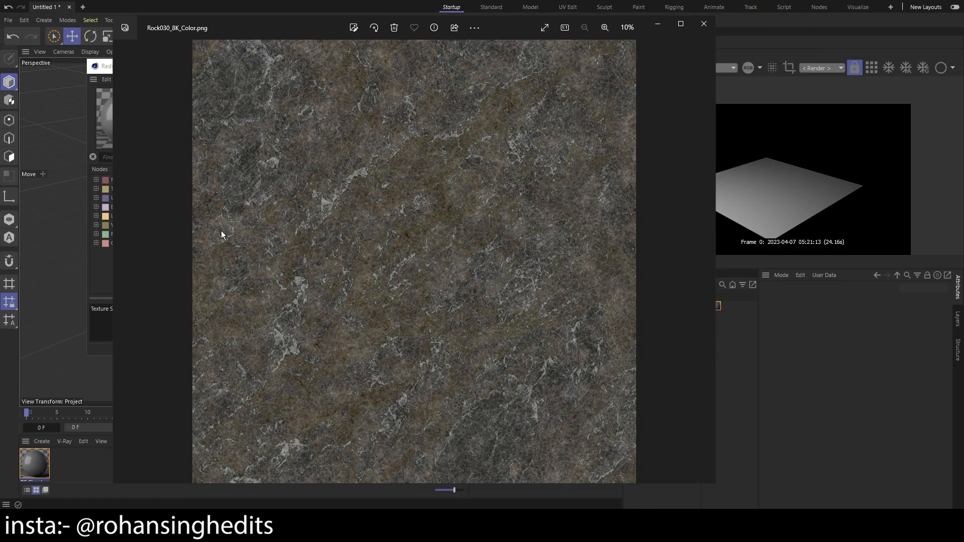
pyautogui.click(657, 24)
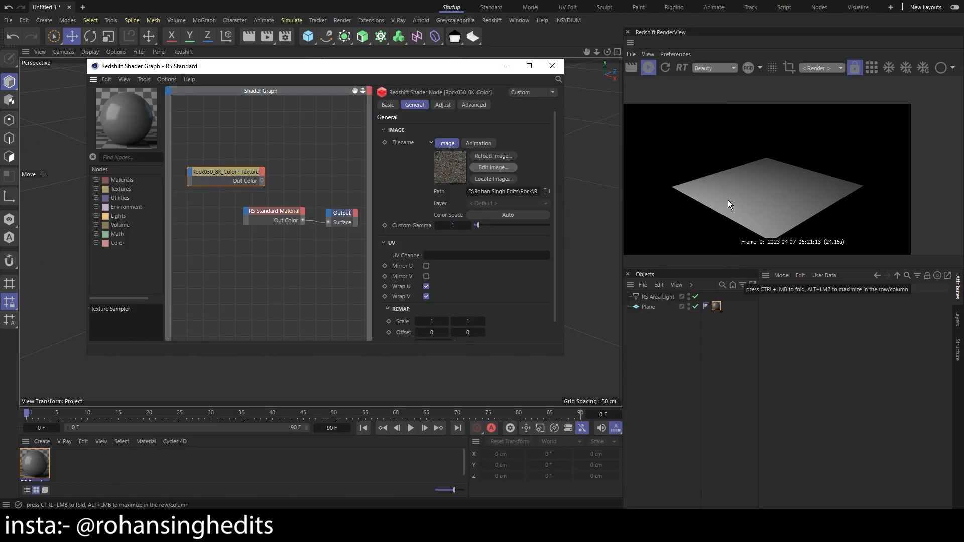
# Connect the Rock030_8K_Color texture's Out Color to the RS Standard Material's Base Color input
pyautogui.moveTo(261, 181); pyautogui.dragTo(249, 213)
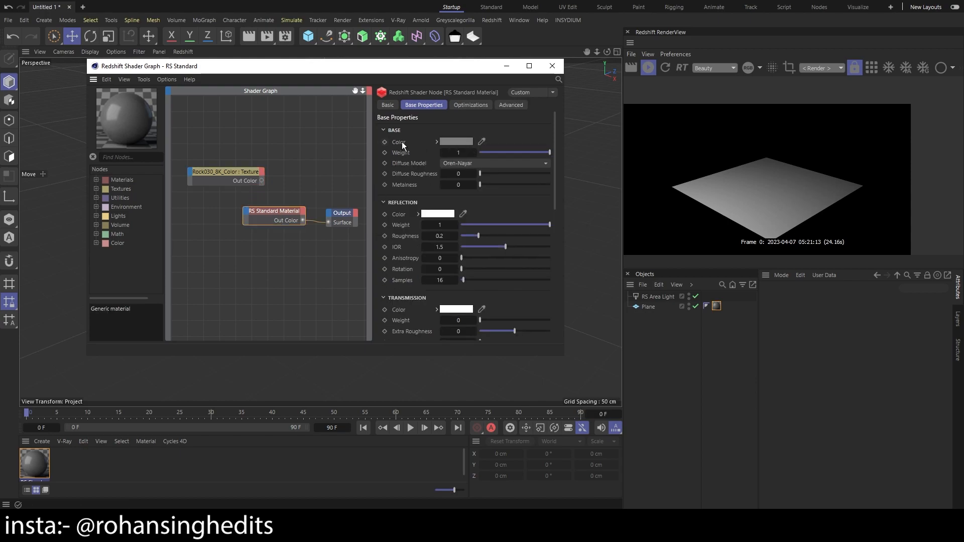
pyautogui.moveTo(261, 181); pyautogui.dragTo(247, 213)
pyautogui.moveTo(262, 181); pyautogui.dragTo(247, 215)
pyautogui.click(247, 215)
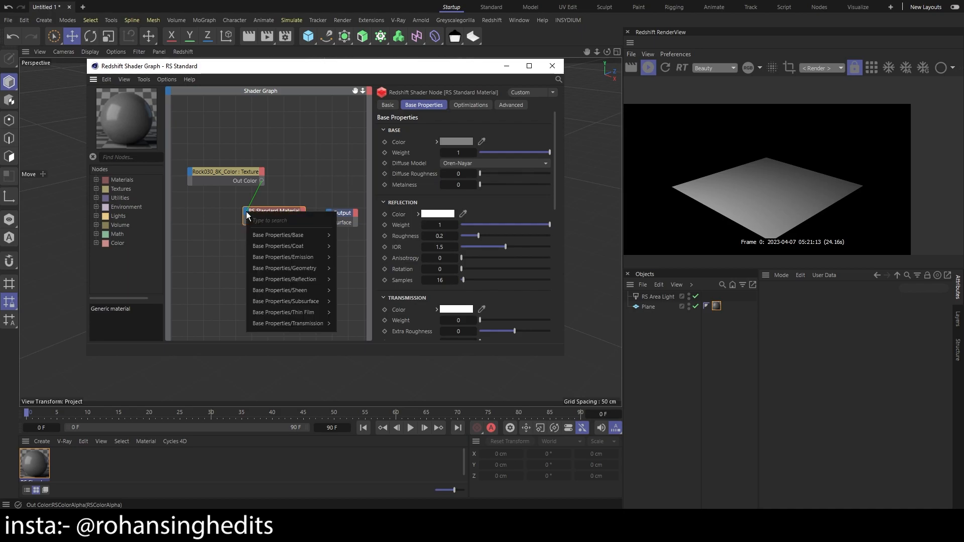
pyautogui.moveTo(278, 237)
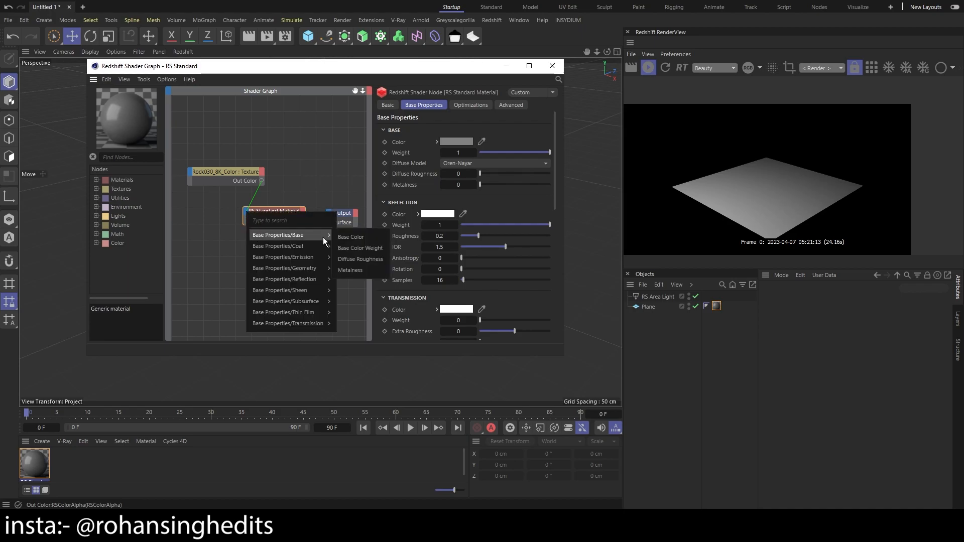
pyautogui.click(350, 236)
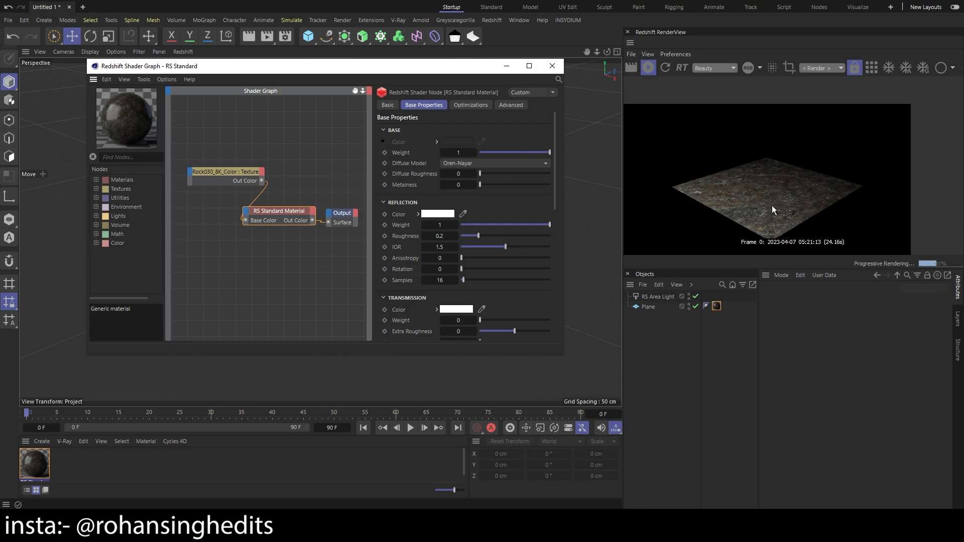
# Put the shader graph away and inspect the color texture on the plane up close in the viewport and render preview
pyautogui.scroll(-2, 760, 200)
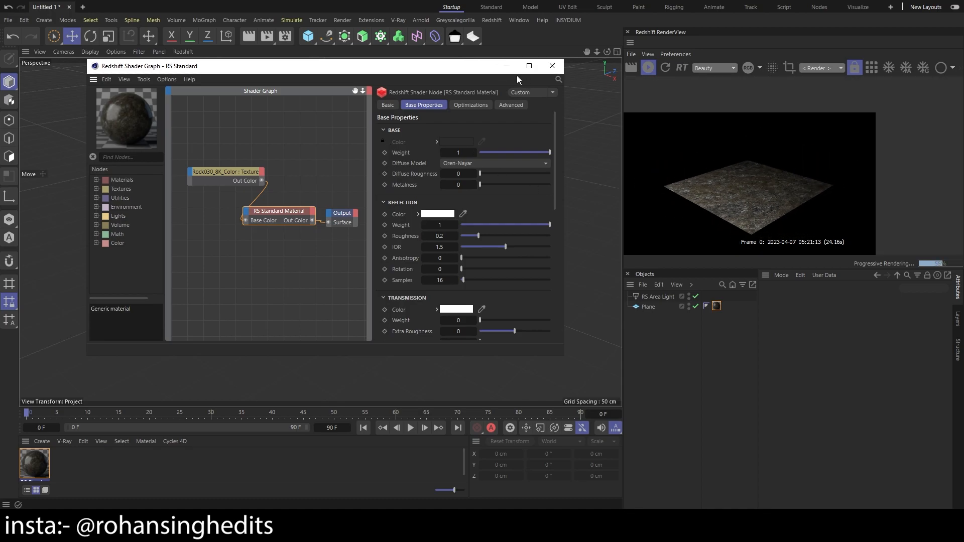
pyautogui.click(551, 66)
pyautogui.scroll(5, 306, 263)
pyautogui.scroll(-1, 291, 287)
pyautogui.moveTo(446, 248)
pyautogui.keyDown('alt'); pyautogui.mouseDown()
pyautogui.moveTo(451, 282)
pyautogui.moveTo(450, 243)
pyautogui.mouseUp(); pyautogui.keyUp('alt')
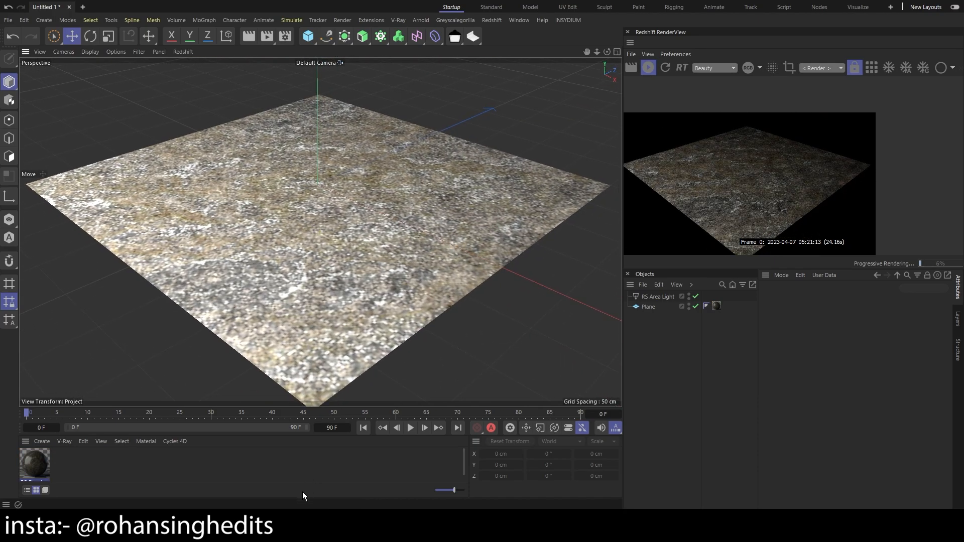
# Bring back the RS Standard shader graph and check the material's reflection color
pyautogui.moveTo(280, 526)
pyautogui.click(342, 472)
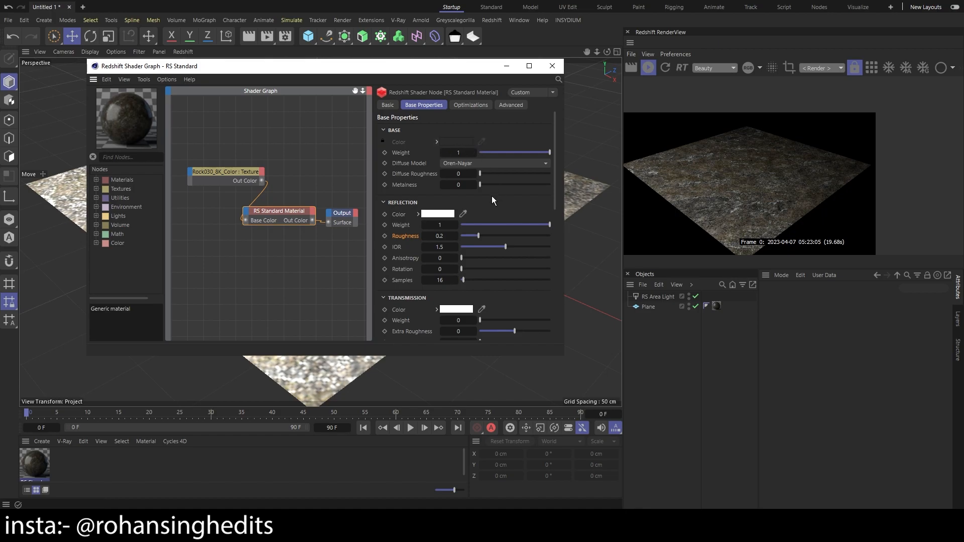
pyautogui.click(435, 215)
pyautogui.click(435, 215)
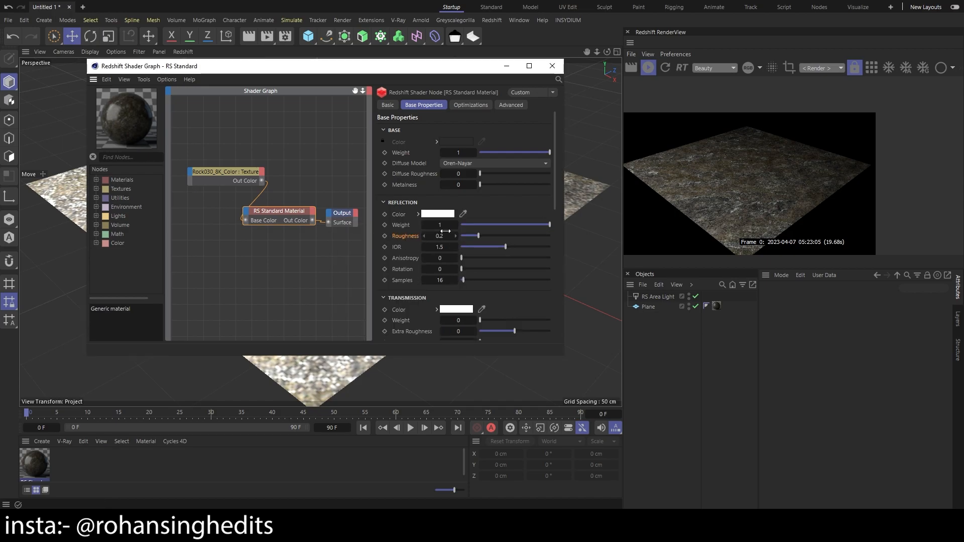
# Add Rock030_8K_Roughness.png from the Rock folder to the shader graph as a texture node and minimize the folder window
pyautogui.click(617, 531)
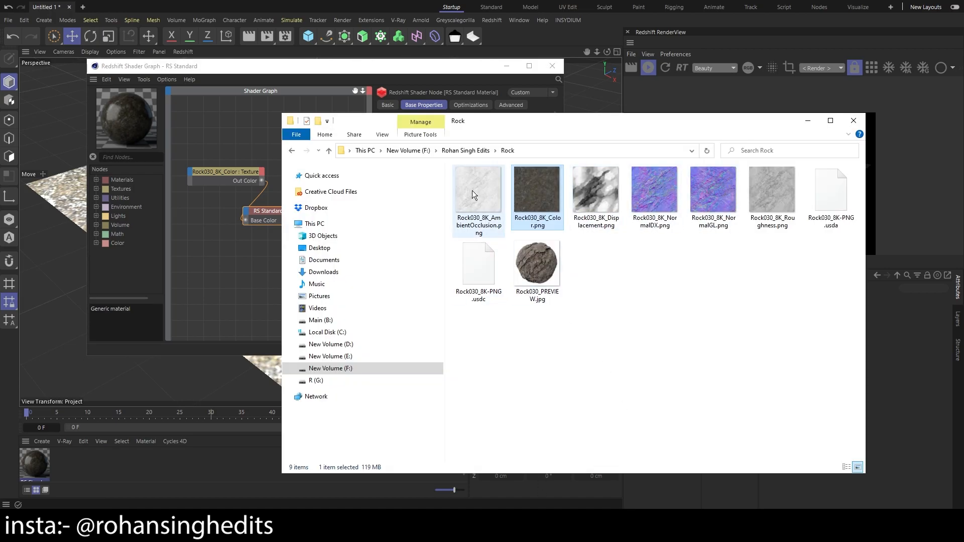
pyautogui.click(294, 271)
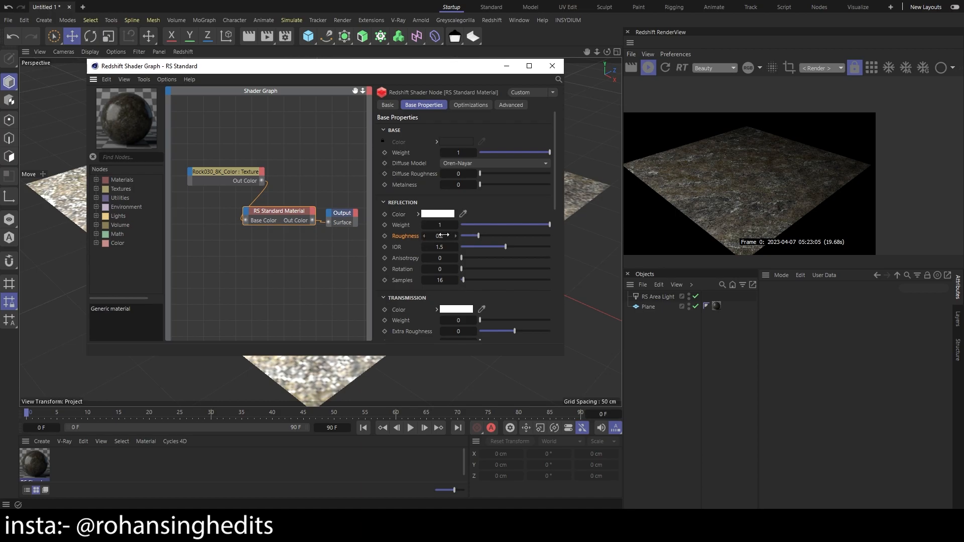
pyautogui.hotkey('alt', 'Tab')
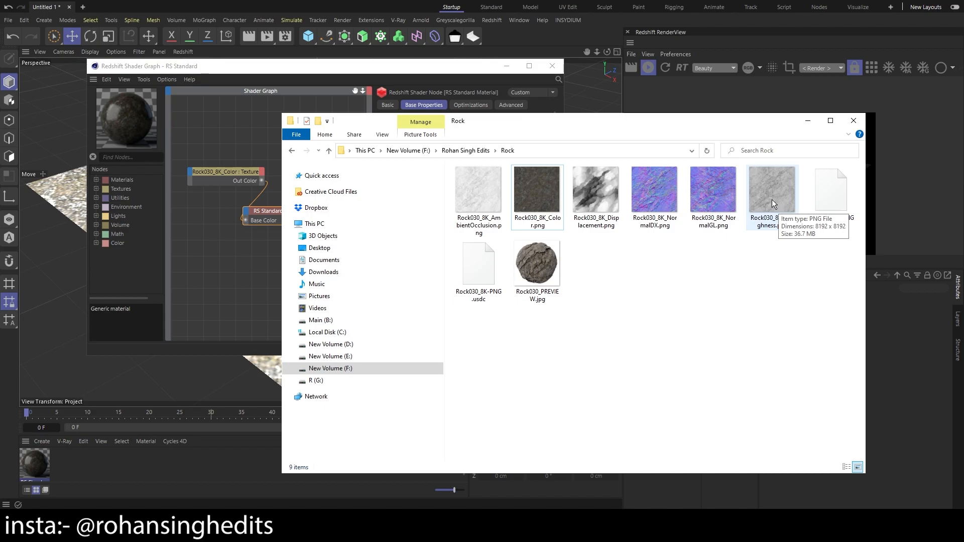
pyautogui.moveTo(761, 121); pyautogui.dragTo(623, 230)
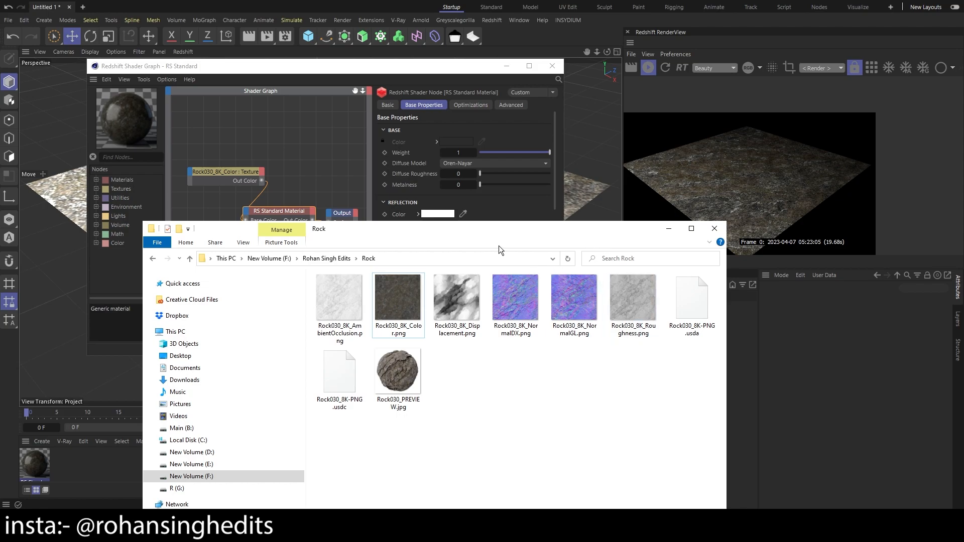
pyautogui.moveTo(500, 229); pyautogui.dragTo(504, 298)
pyautogui.moveTo(672, 54); pyautogui.dragTo(647, 75)
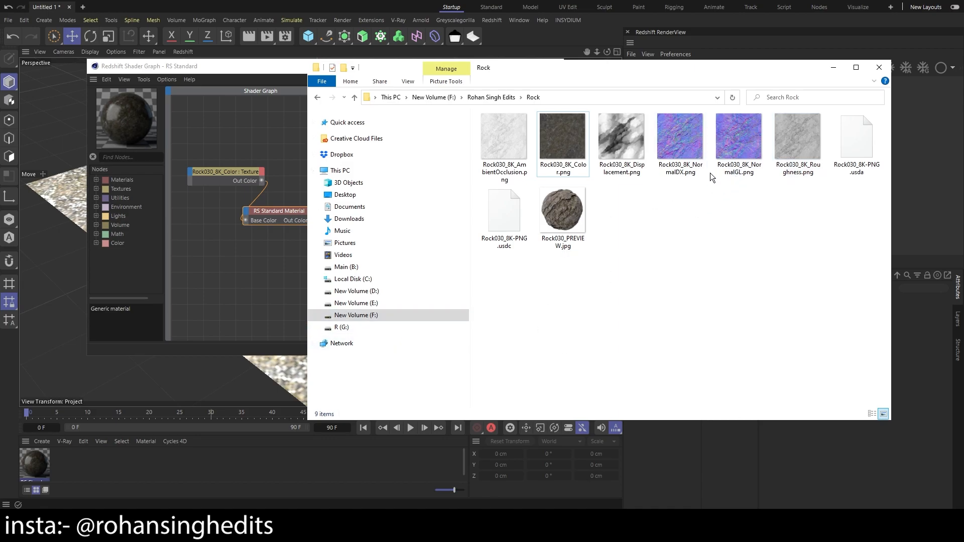
pyautogui.moveTo(798, 137); pyautogui.dragTo(211, 264)
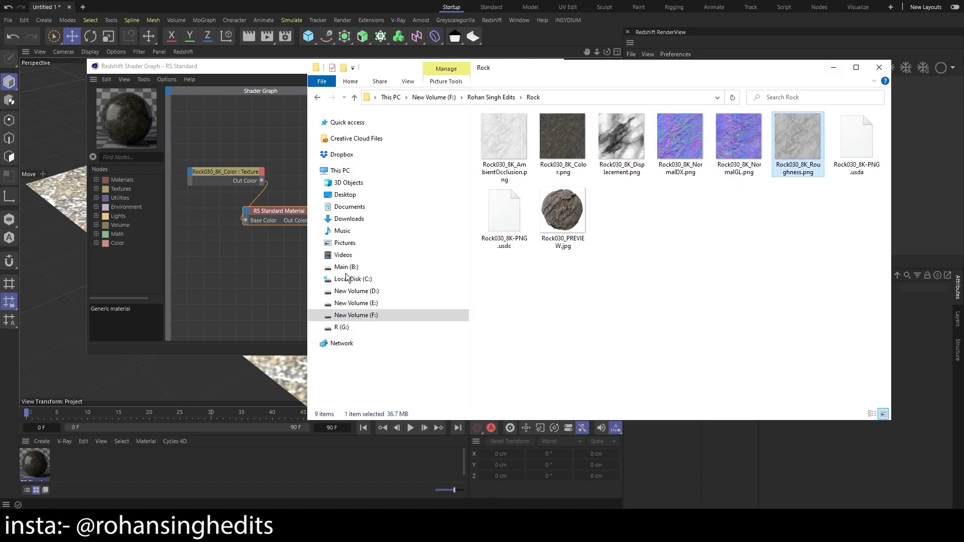
pyautogui.click(831, 68)
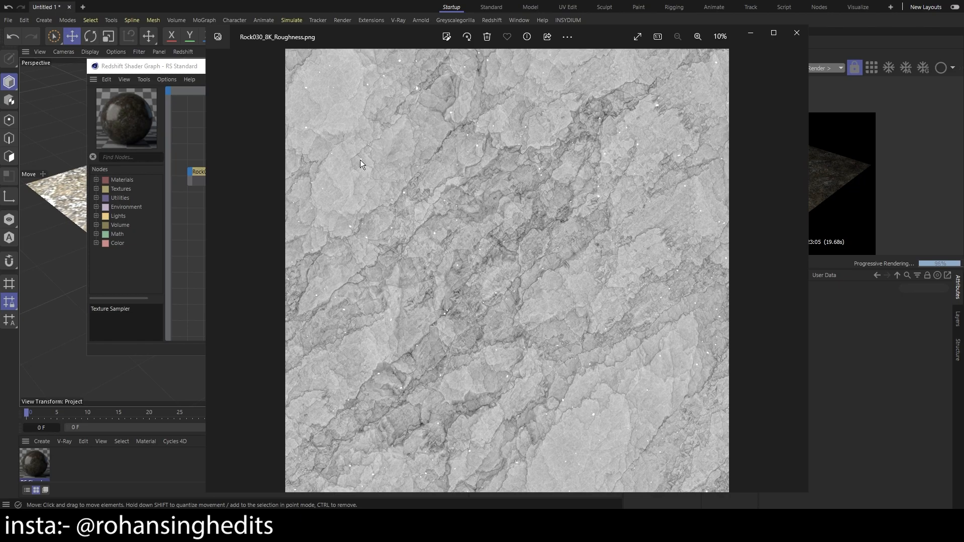
# Examine the light and dark areas of the Rock030_8K_Roughness.png map at several magnifications
pyautogui.scroll(3, 476, 178)
pyautogui.moveTo(442, 235); pyautogui.dragTo(562, 374)
pyautogui.scroll(-3, 596, 288)
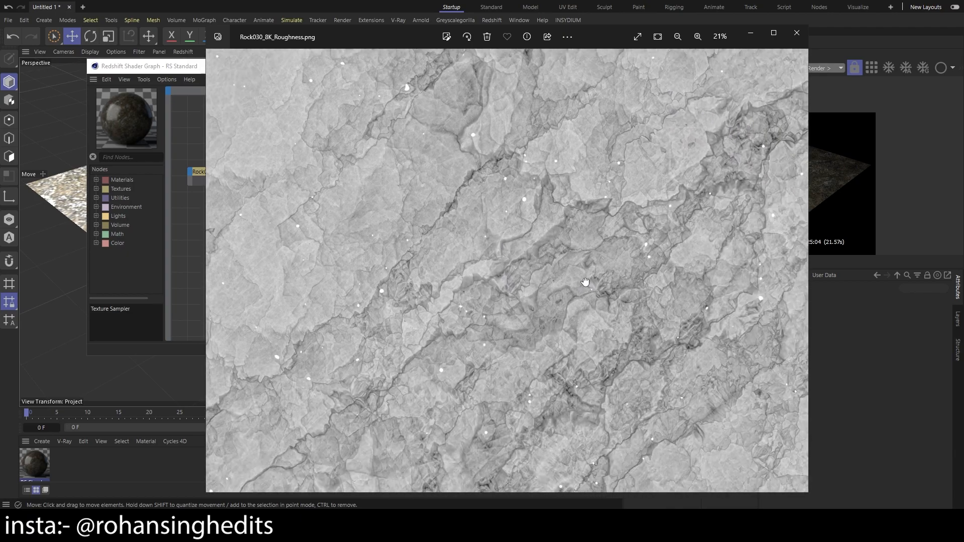
pyautogui.scroll(-2, 573, 279)
pyautogui.scroll(3, 562, 282)
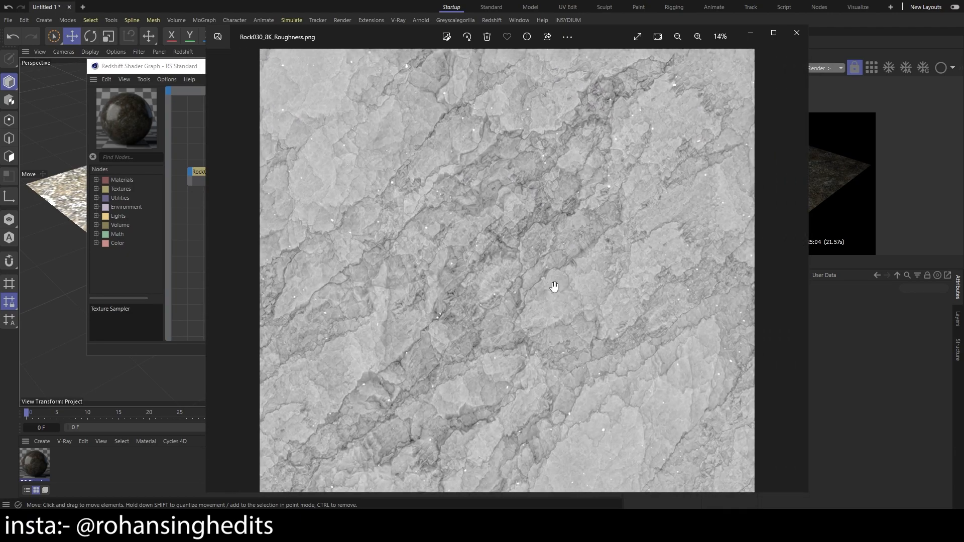
pyautogui.scroll(1, 554, 286)
pyautogui.moveTo(554, 287); pyautogui.dragTo(625, 408)
pyautogui.moveTo(319, 86); pyautogui.dragTo(401, 187)
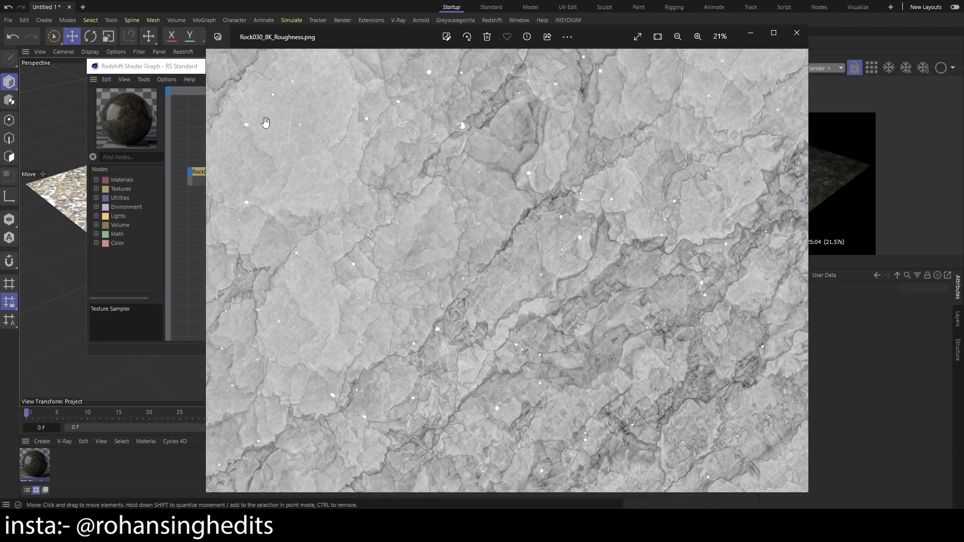
pyautogui.scroll(-3, 491, 160)
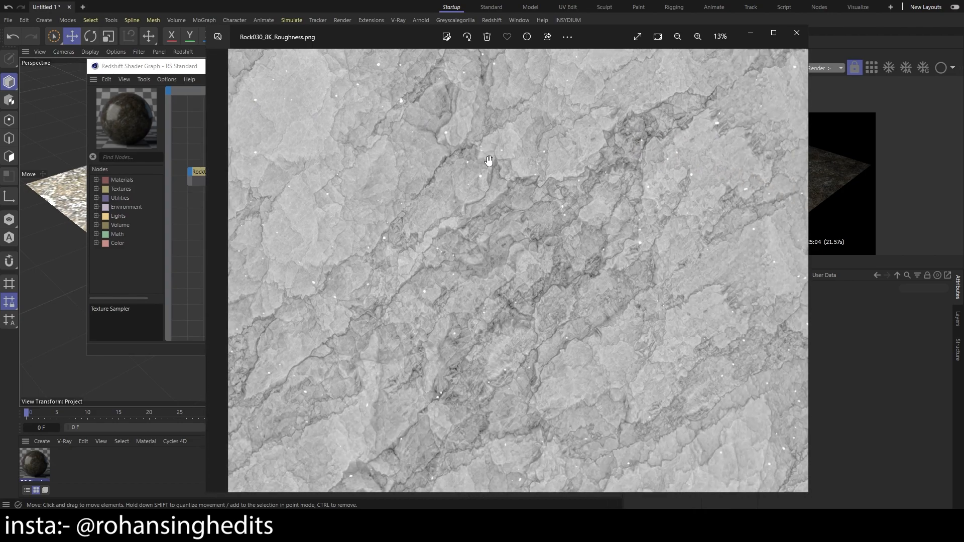
pyautogui.scroll(-2, 491, 186)
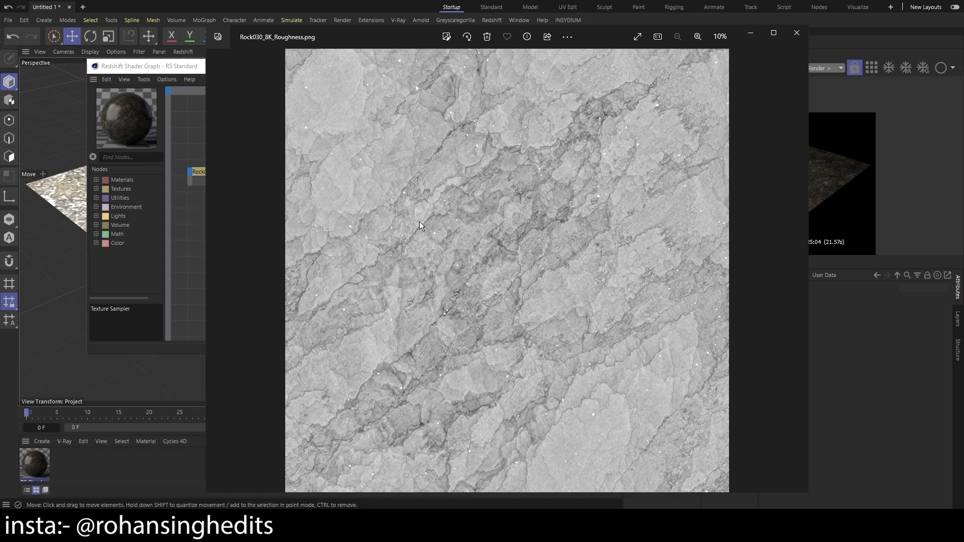
pyautogui.scroll(5, 420, 223)
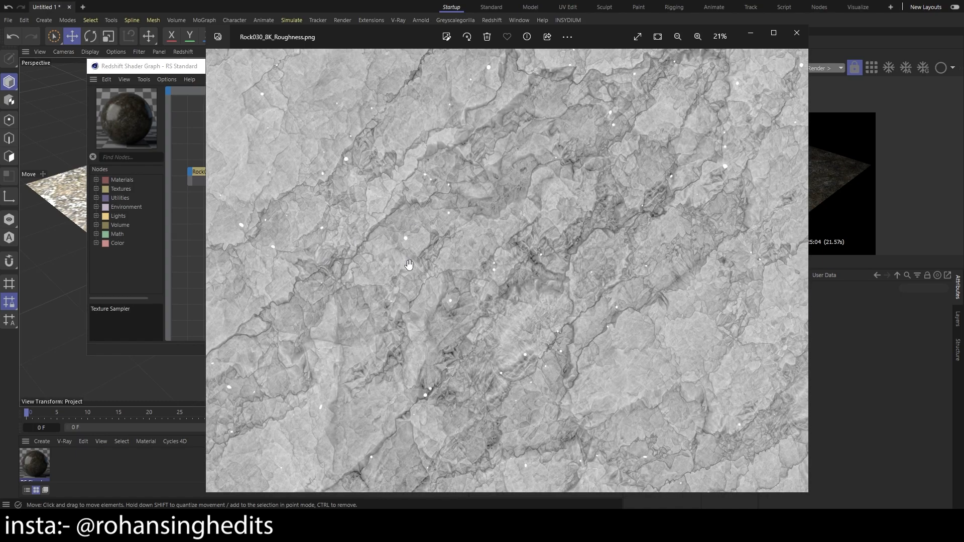
pyautogui.scroll(4, 410, 264)
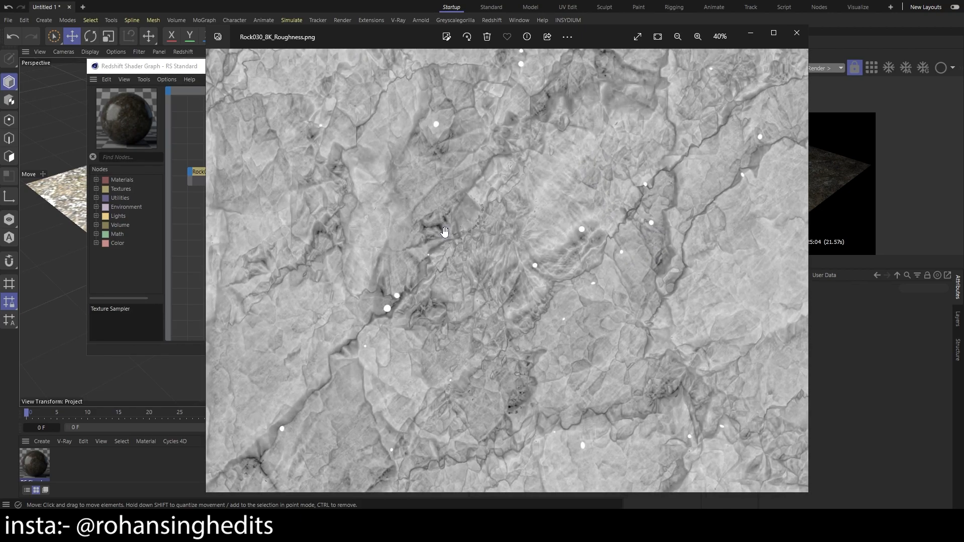
pyautogui.scroll(-6, 445, 232)
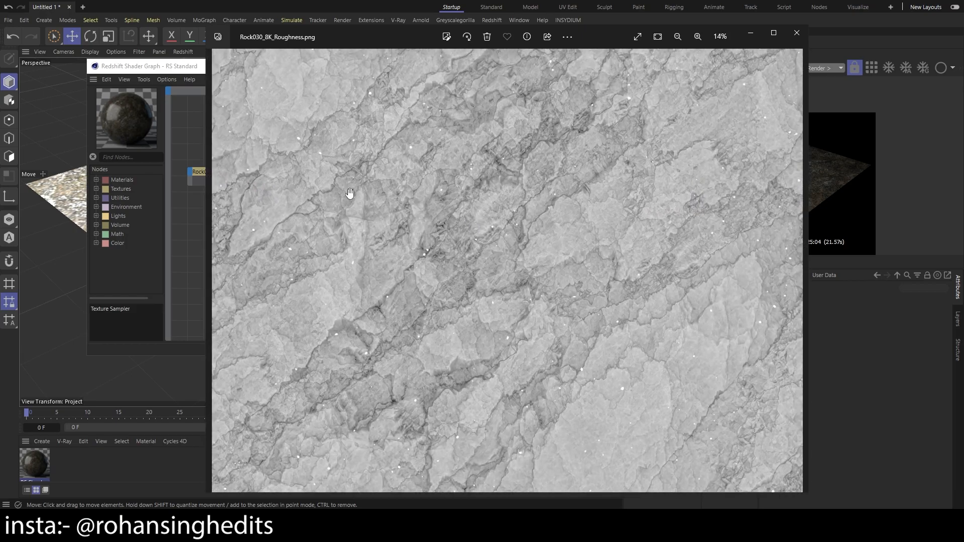
pyautogui.scroll(1, 363, 196)
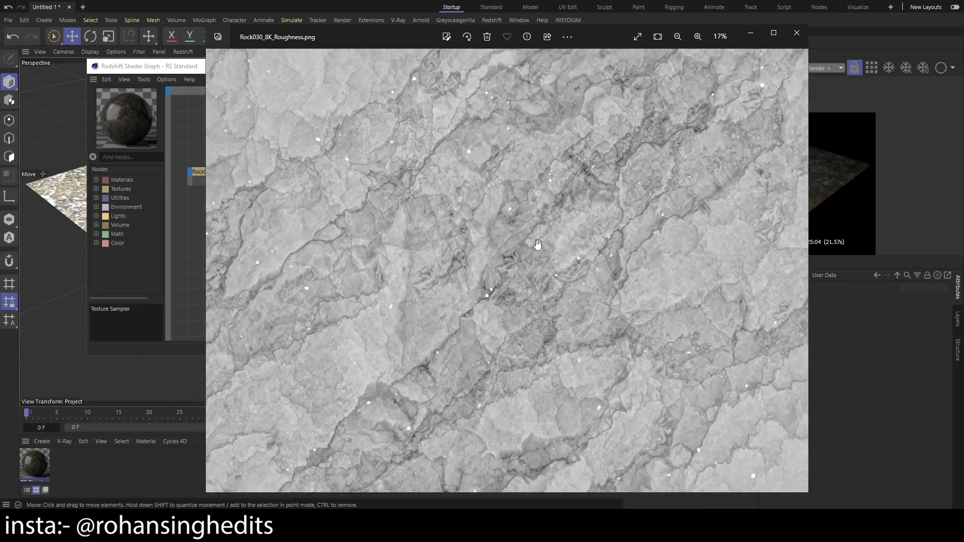
pyautogui.scroll(-1, 504, 300)
pyautogui.scroll(-2, 504, 300)
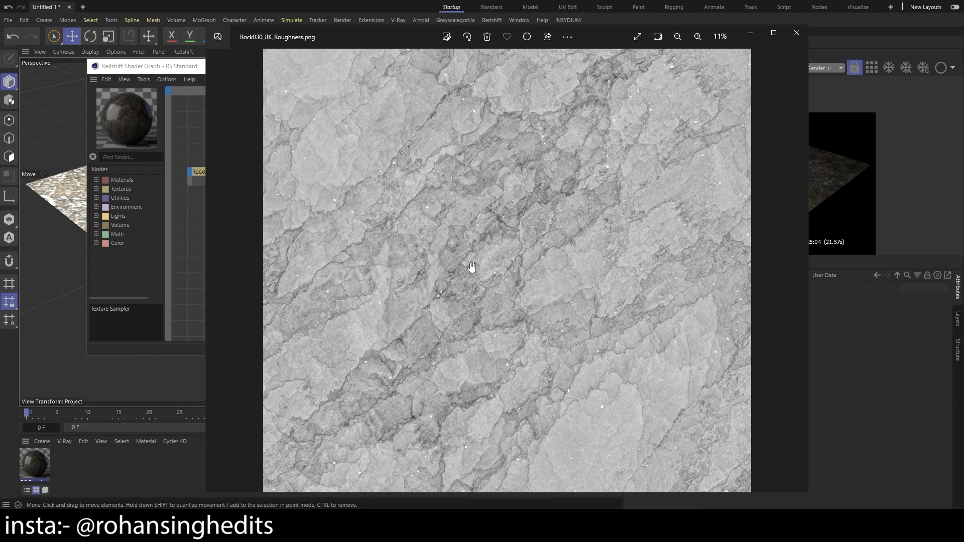
# Examine the rock roughness map at different zoom levels and minimize the image viewer
pyautogui.scroll(3, 528, 241)
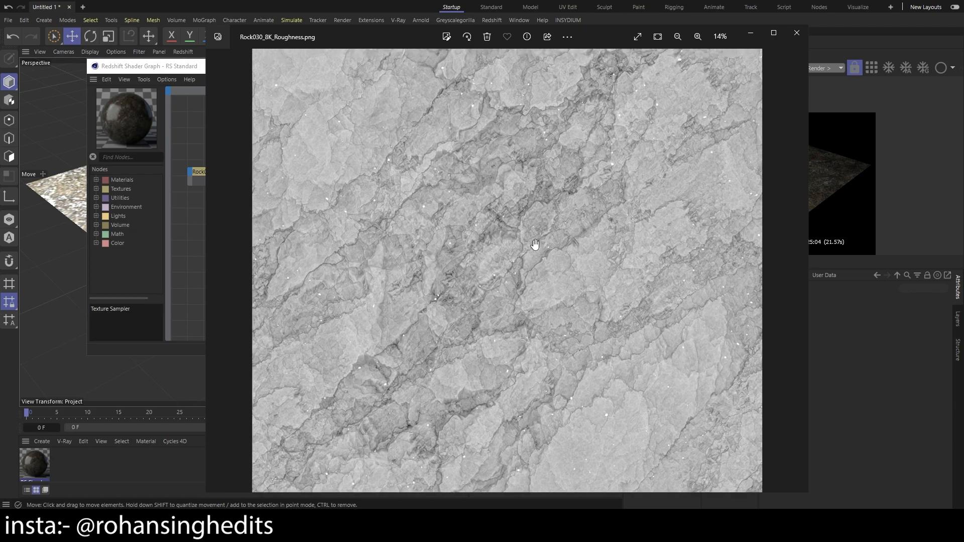
pyautogui.scroll(-2, 470, 204)
pyautogui.scroll(-2, 503, 232)
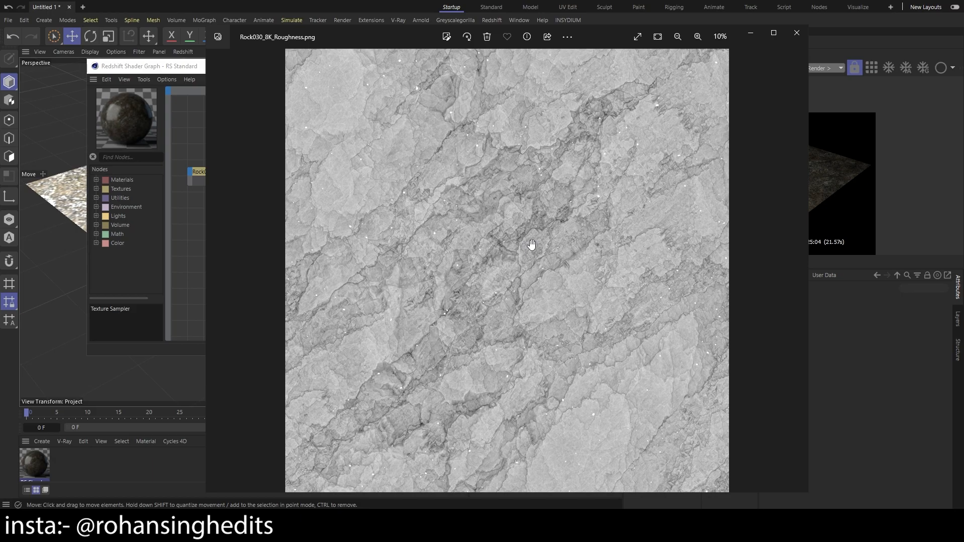
pyautogui.click(750, 33)
# Connect the Rock030_8K_Roughness texture's Out Color to the Refl Roughness input of the RS Standard Material
pyautogui.moveTo(256, 264); pyautogui.dragTo(232, 257)
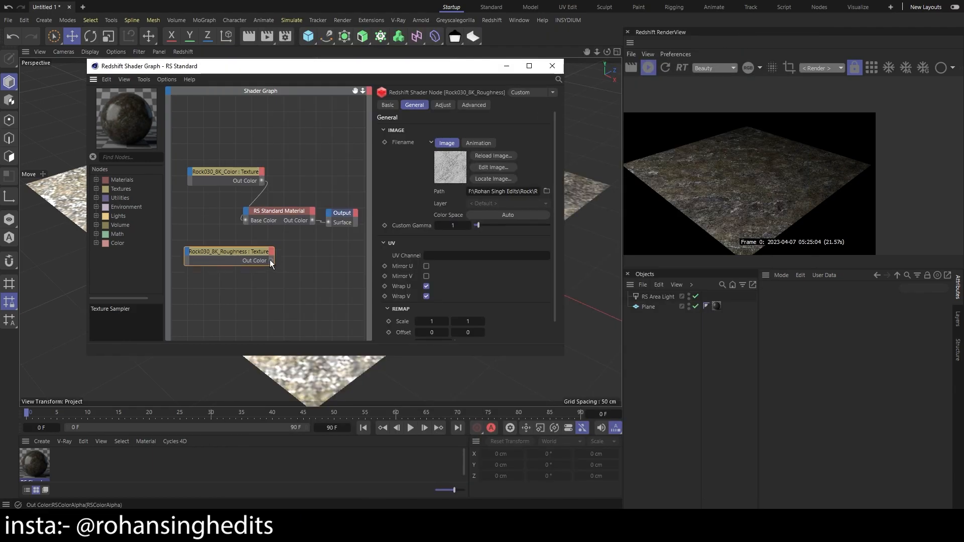
pyautogui.moveTo(255, 227); pyautogui.dragTo(243, 209)
pyautogui.moveTo(324, 237)
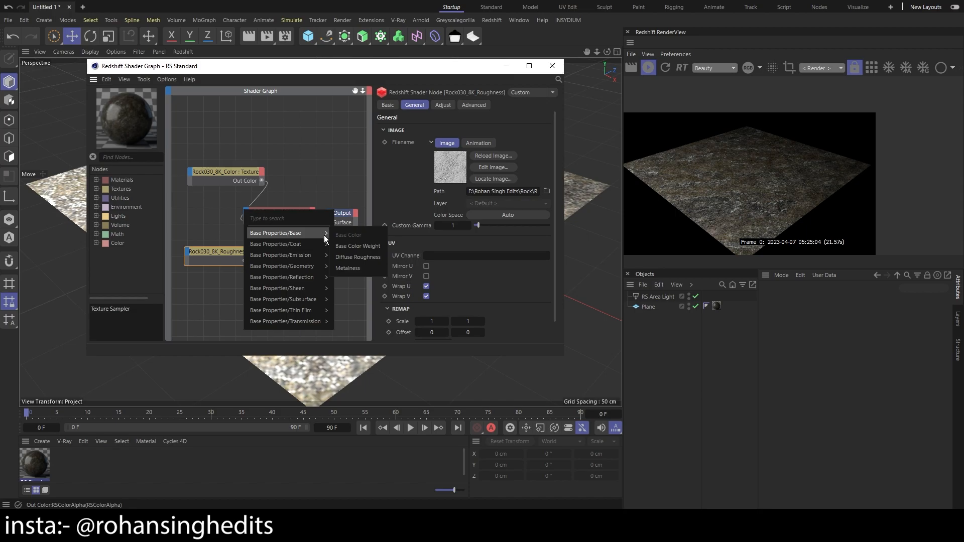
pyautogui.moveTo(327, 278)
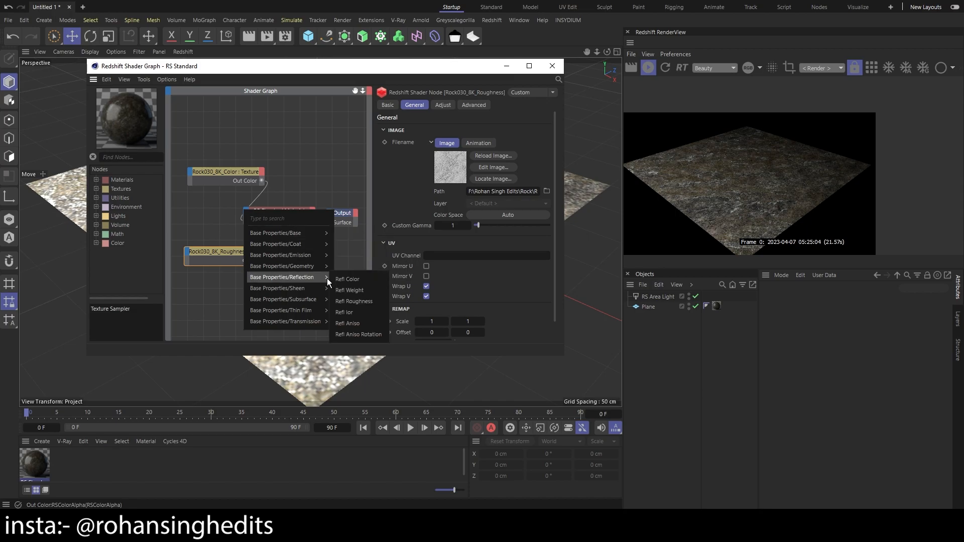
pyautogui.click(362, 301)
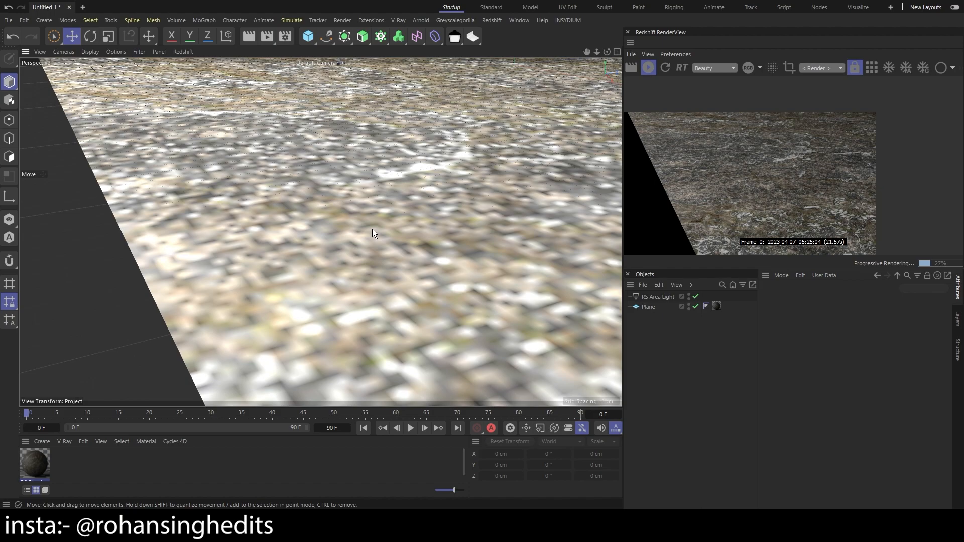
# Inspect the roughness effect on the plane in the render preview with the shader graph put away, and reopen the graph
pyautogui.keyDown('alt'); pyautogui.moveTo(372, 229); pyautogui.dragTo(213, 225); pyautogui.keyUp('alt')
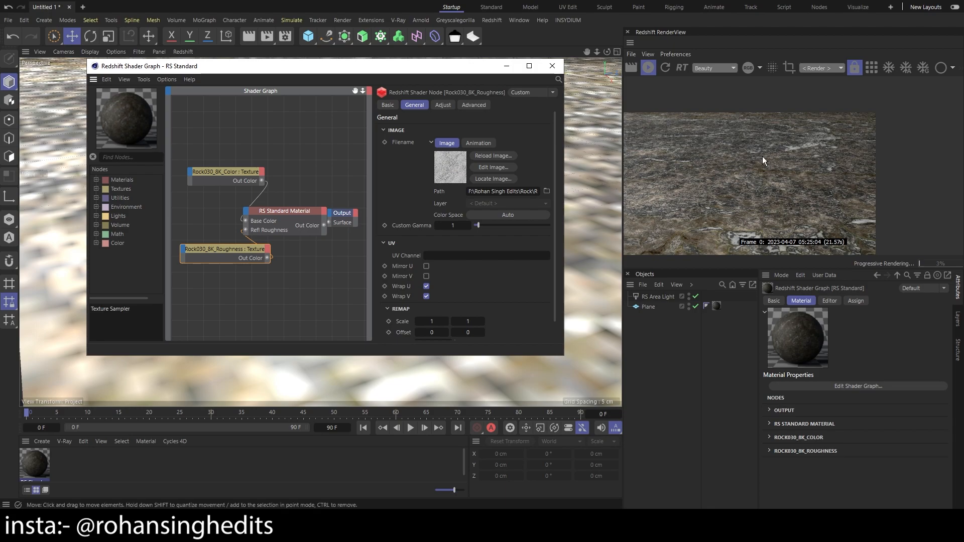
pyautogui.click(506, 66)
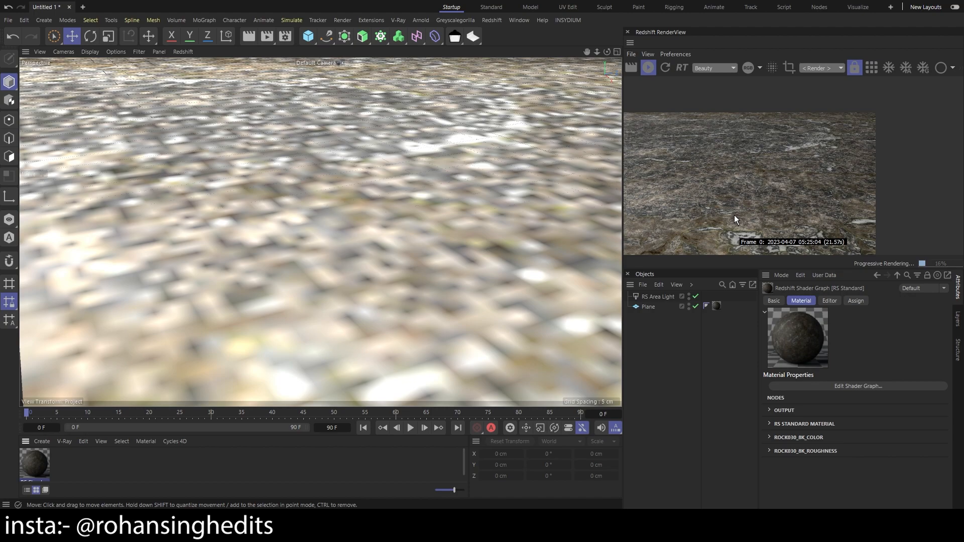
pyautogui.doubleClick(35, 463)
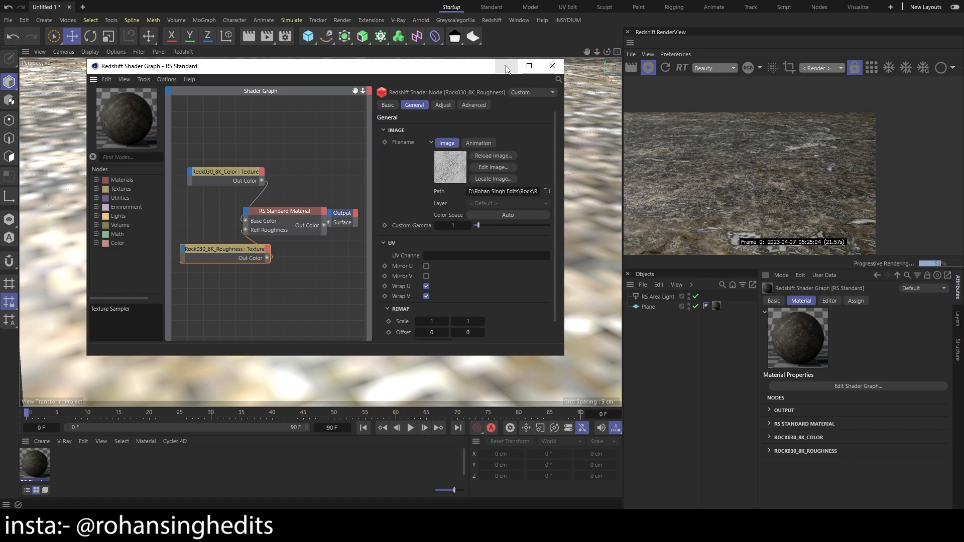
# Add Rock030_8K_Displacement.png from the Rock folder to the shader graph as a texture node and minimize the folder window
pyautogui.hotkey('alt', 'Tab')
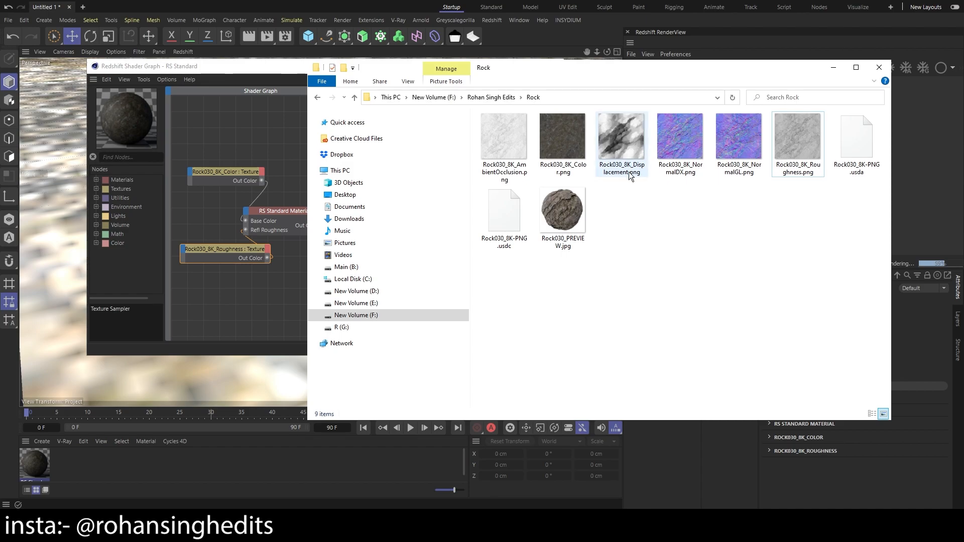
pyautogui.moveTo(621, 145); pyautogui.dragTo(216, 315)
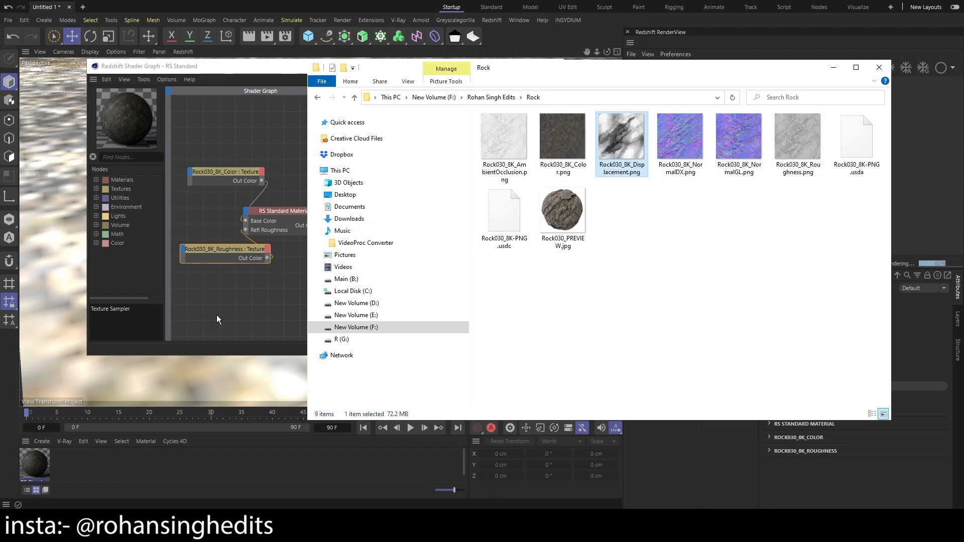
pyautogui.click(833, 68)
pyautogui.moveTo(251, 293); pyautogui.dragTo(262, 273)
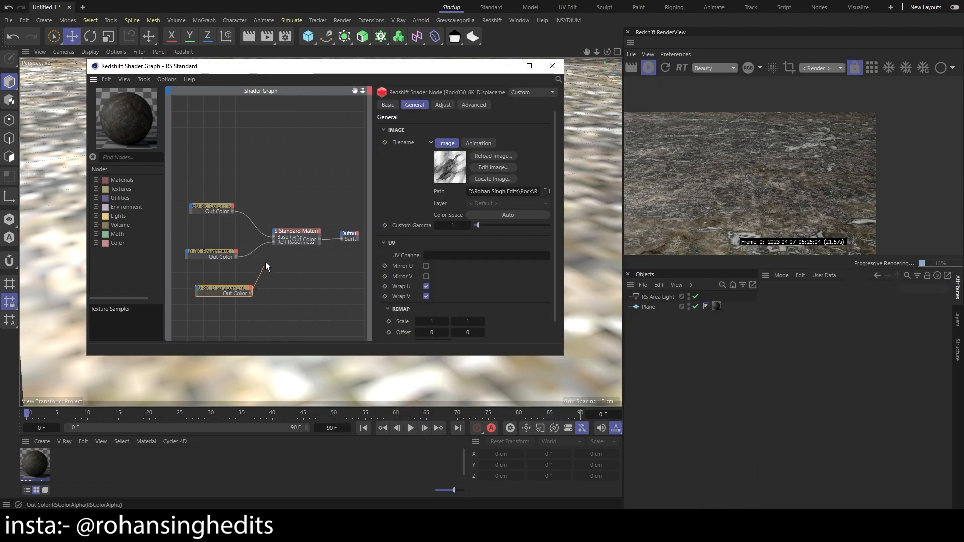
pyautogui.moveTo(274, 234); pyautogui.dragTo(274, 234)
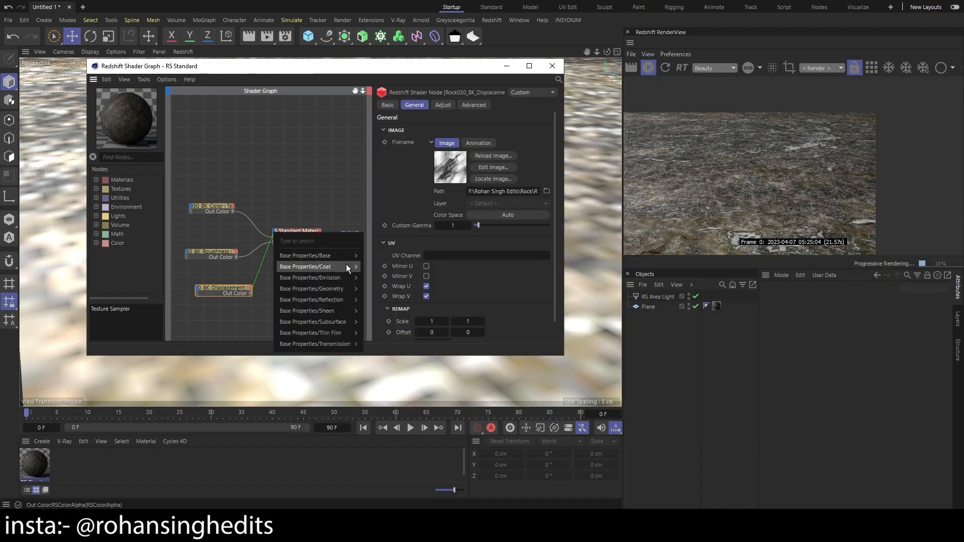
pyautogui.moveTo(350, 300)
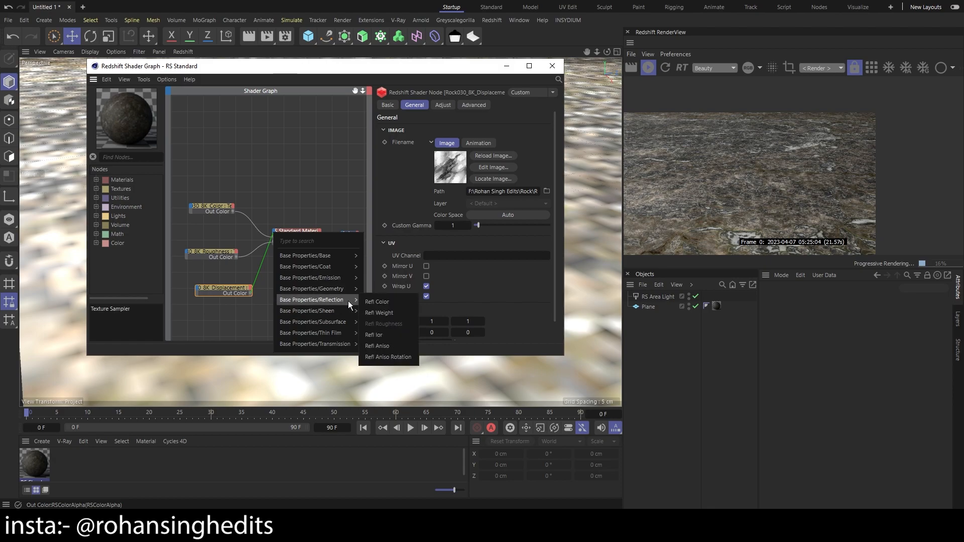
pyautogui.click(318, 153)
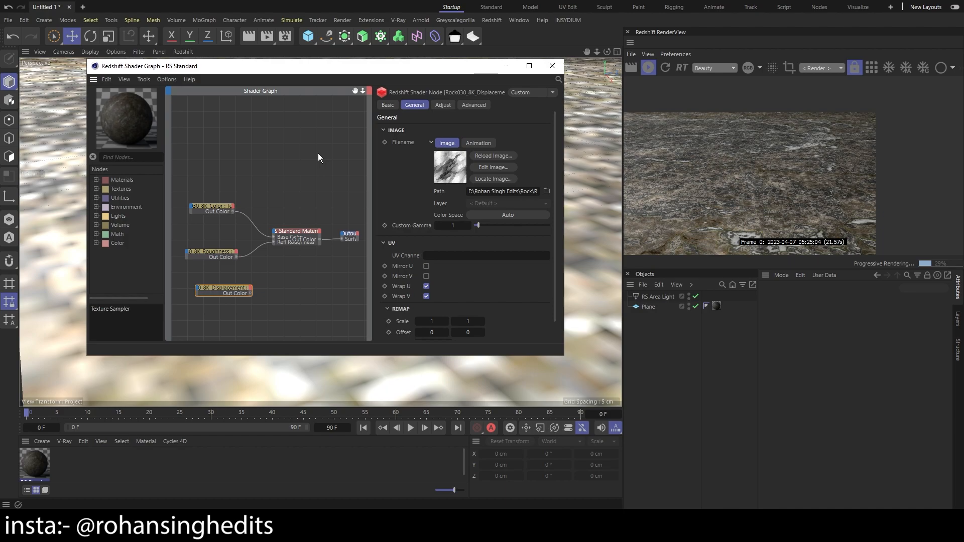
# Search the nodes for "displa" and add a Displacement node beside the displacement texture
pyautogui.click(125, 161)
pyautogui.write('displa')
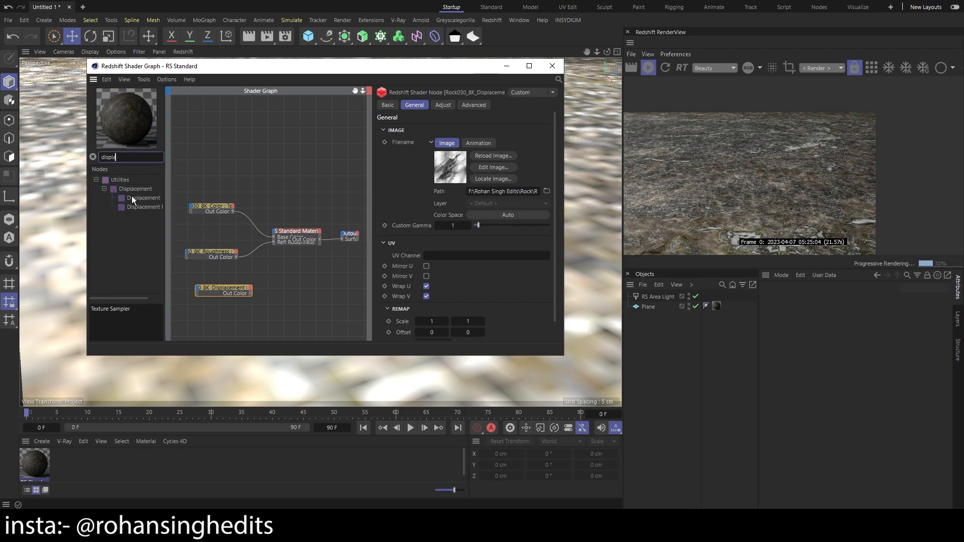
pyautogui.moveTo(133, 198); pyautogui.dragTo(279, 281)
# Wire the displacement texture into the RS Displacement node's Tex Map and that node's output into the Output's Displacement input
pyautogui.moveTo(322, 300)
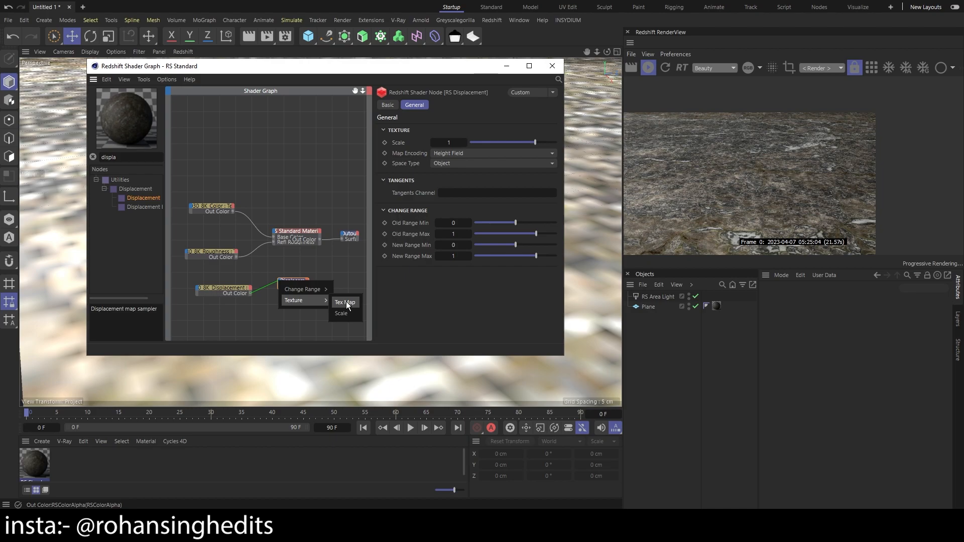
pyautogui.click(346, 302)
pyautogui.moveTo(317, 285); pyautogui.dragTo(343, 237)
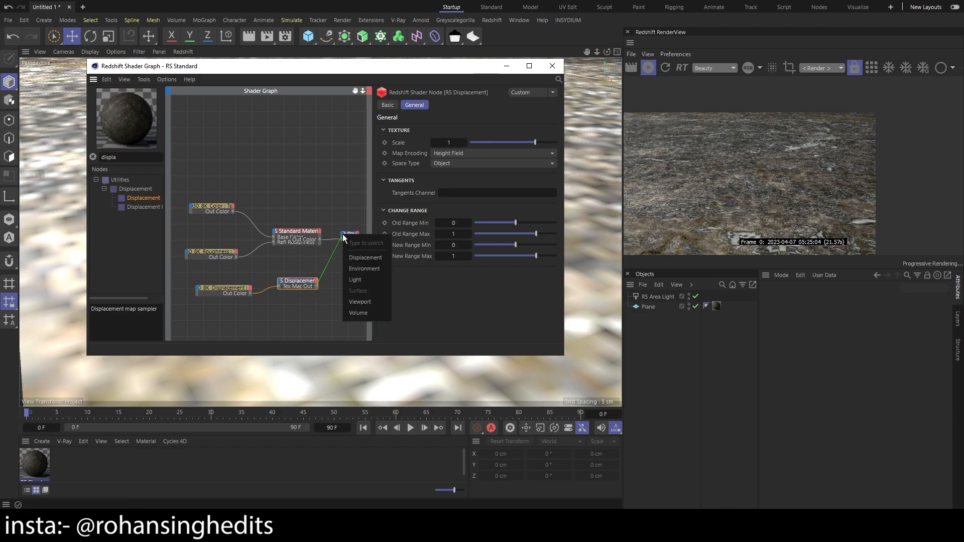
pyautogui.click(376, 257)
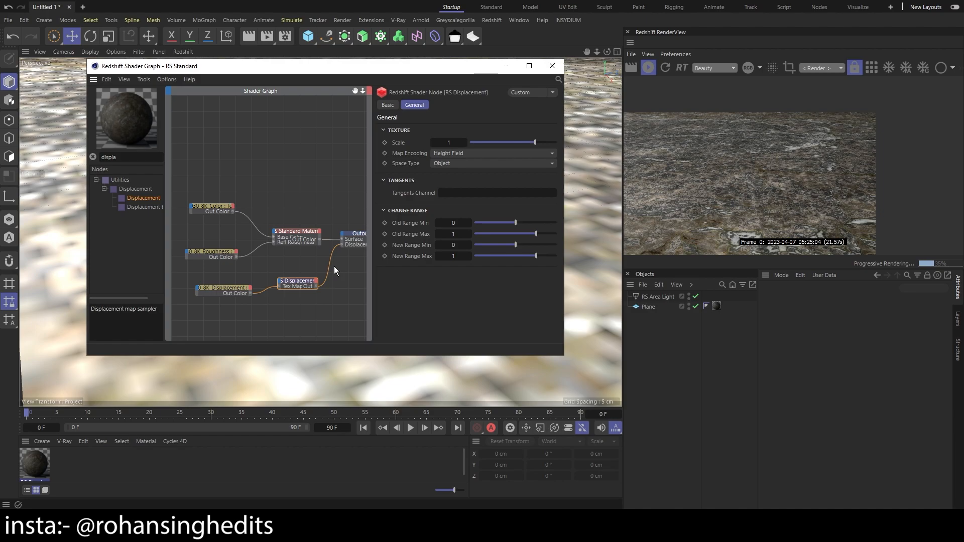
# Add an RS Object render tag to the Plane
pyautogui.click(653, 308)
pyautogui.rightClick(651, 308)
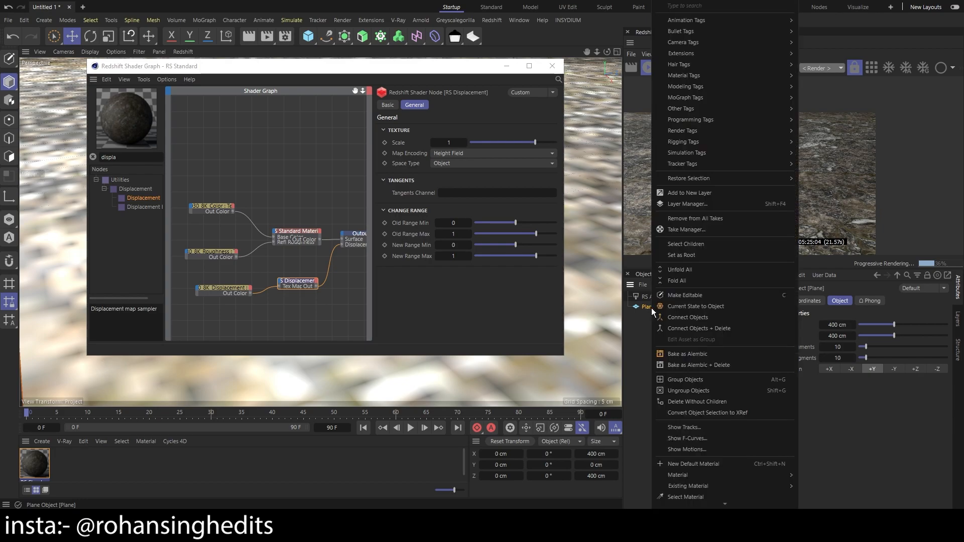
pyautogui.moveTo(746, 129)
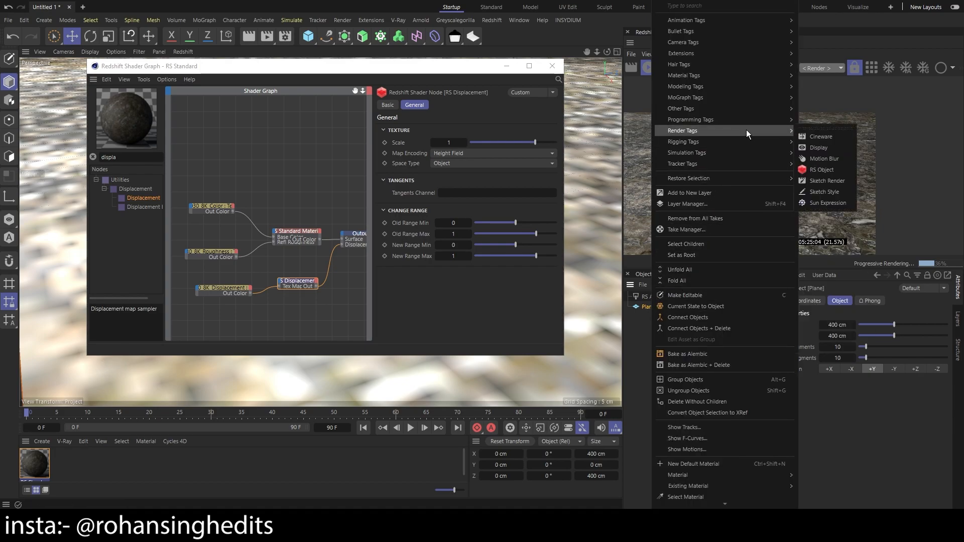
pyautogui.click(826, 170)
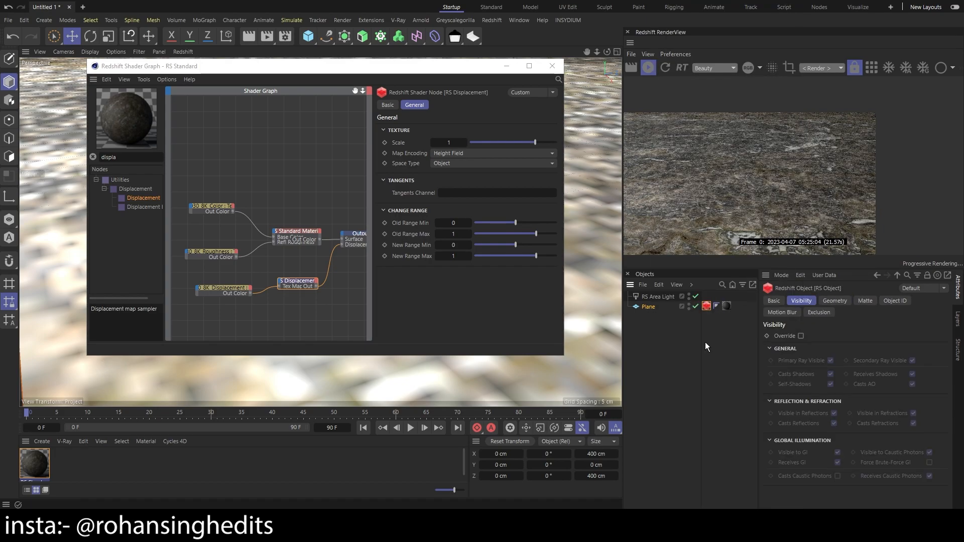
# Override the RS Object tag's geometry settings and enable both tessellation and displacement
pyautogui.click(835, 301)
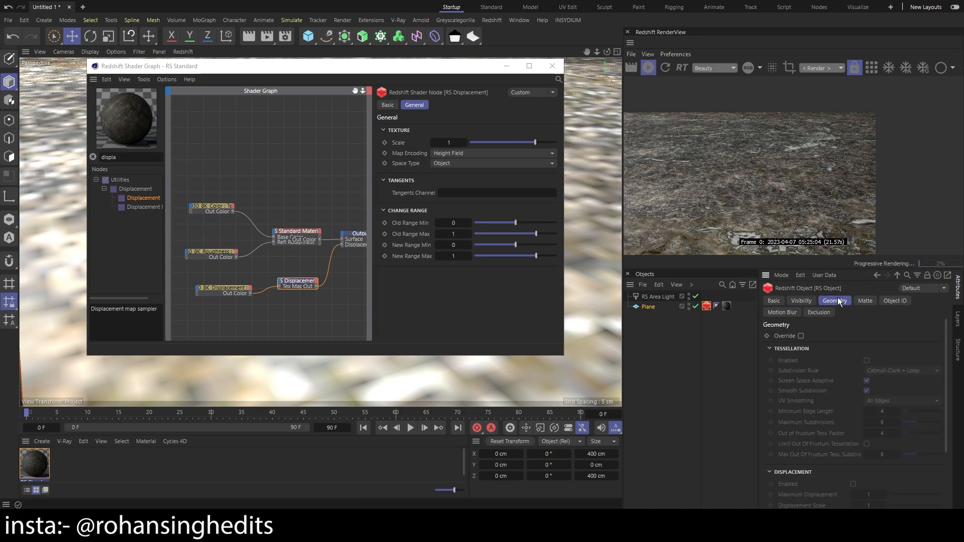
pyautogui.click(800, 335)
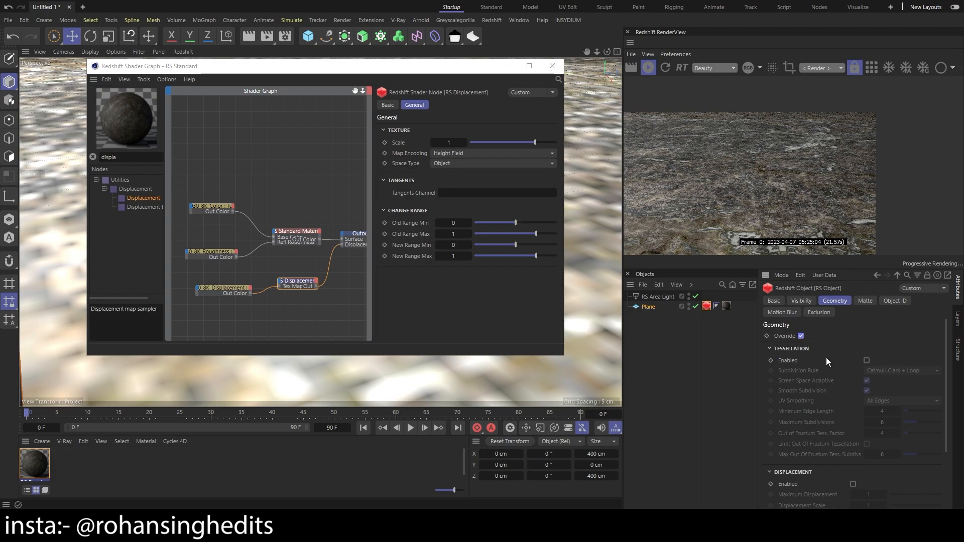
pyautogui.click(867, 360)
pyautogui.scroll(-4, 854, 381)
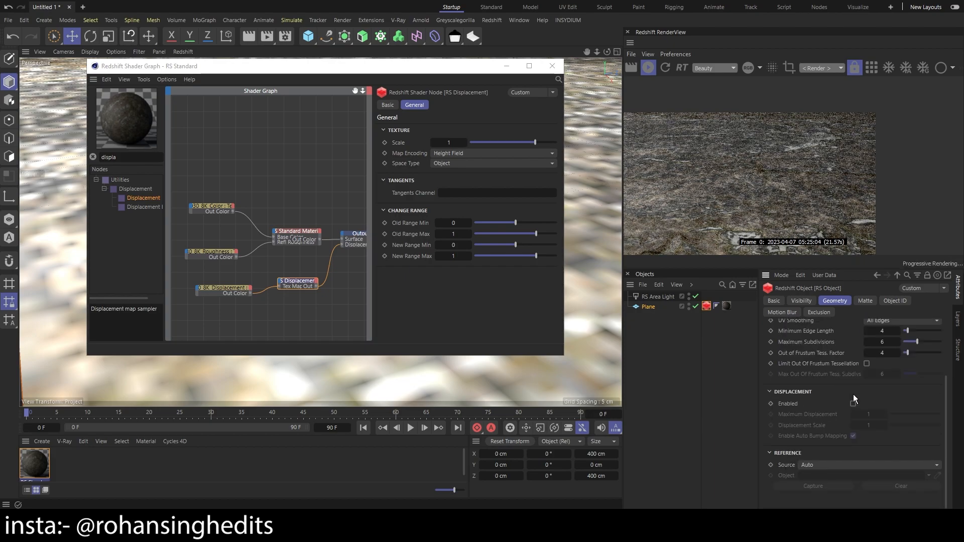
pyautogui.click(853, 404)
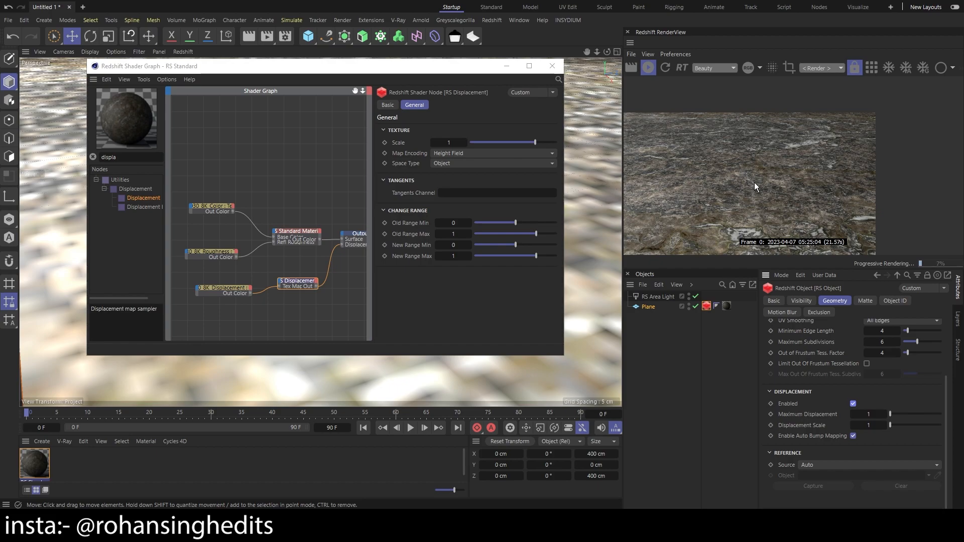
# Review the tag's tessellation and displacement settings, and check the plane with the shader graph put away
pyautogui.scroll(3, 841, 369)
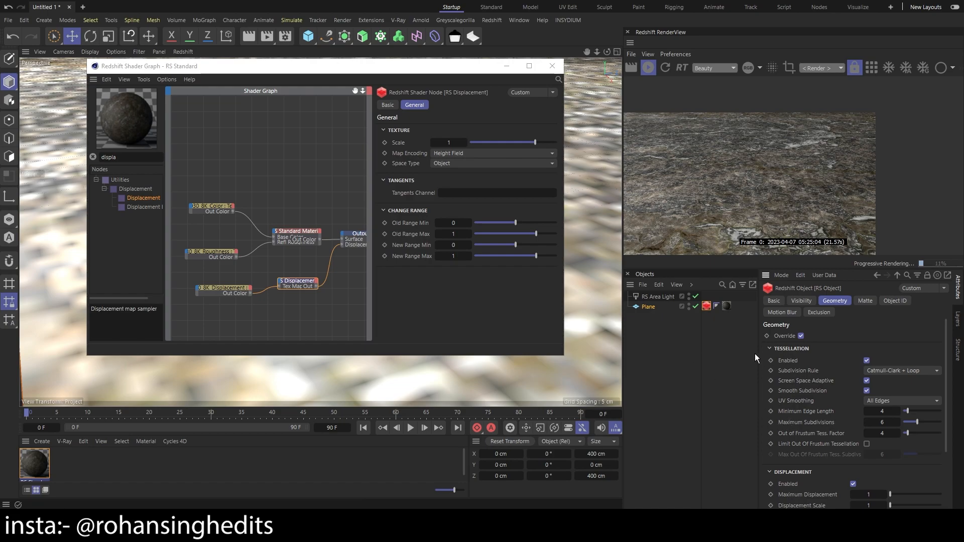
pyautogui.scroll(-3, 830, 435)
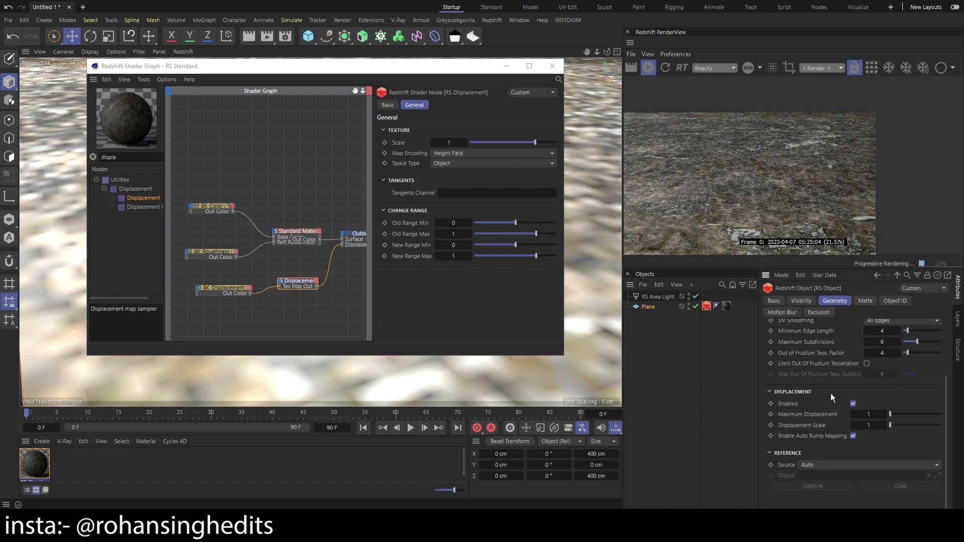
pyautogui.click(505, 68)
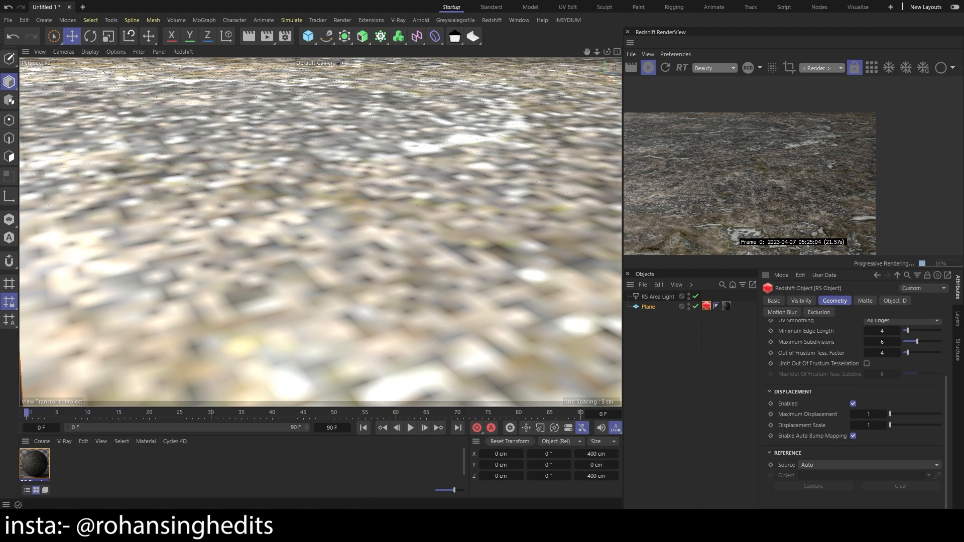
pyautogui.click(329, 469)
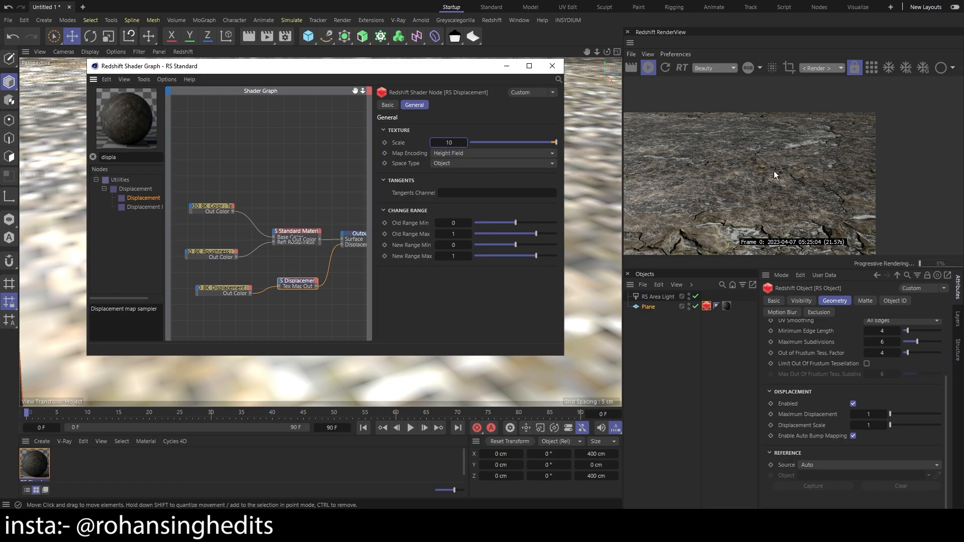
# Set the RS Displacement node's Scale to 1 and open the value for further editing
pyautogui.press('BackSpace')
pyautogui.press('Return')
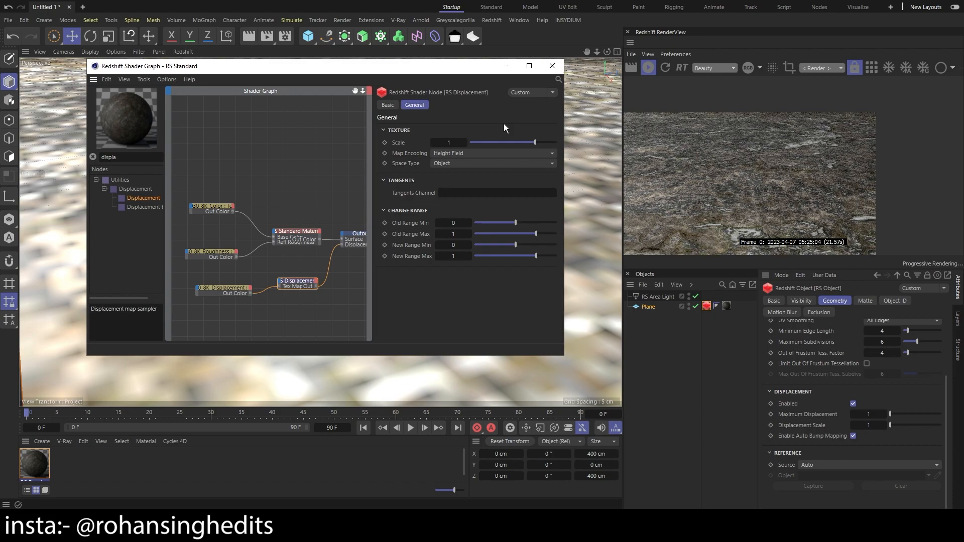
pyautogui.moveTo(451, 140); pyautogui.dragTo(481, 122)
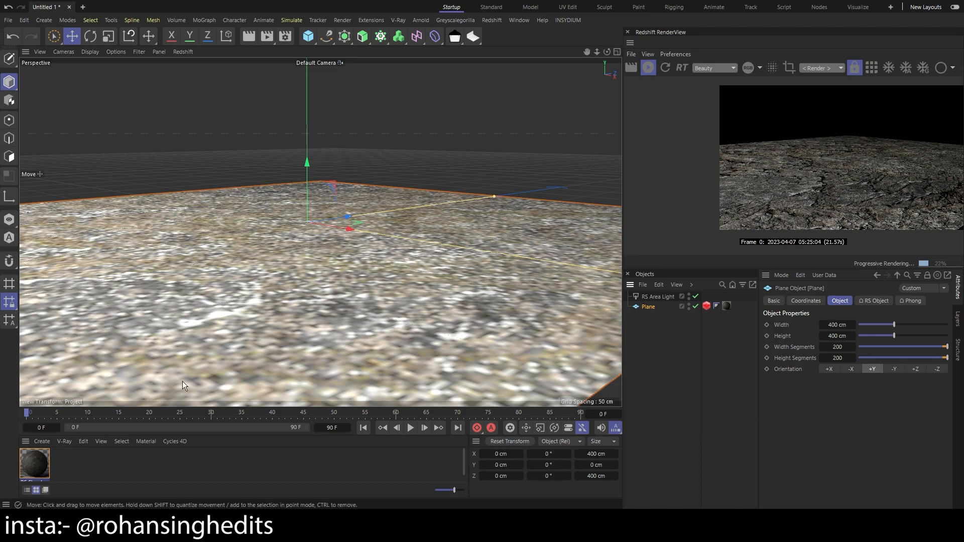
# Reopen the rock material's shader graph and bring in Rock030_8K_AmbientOcclusion.png from the Rock folder as a texture node
pyautogui.doubleClick(38, 474)
pyautogui.click(220, 291)
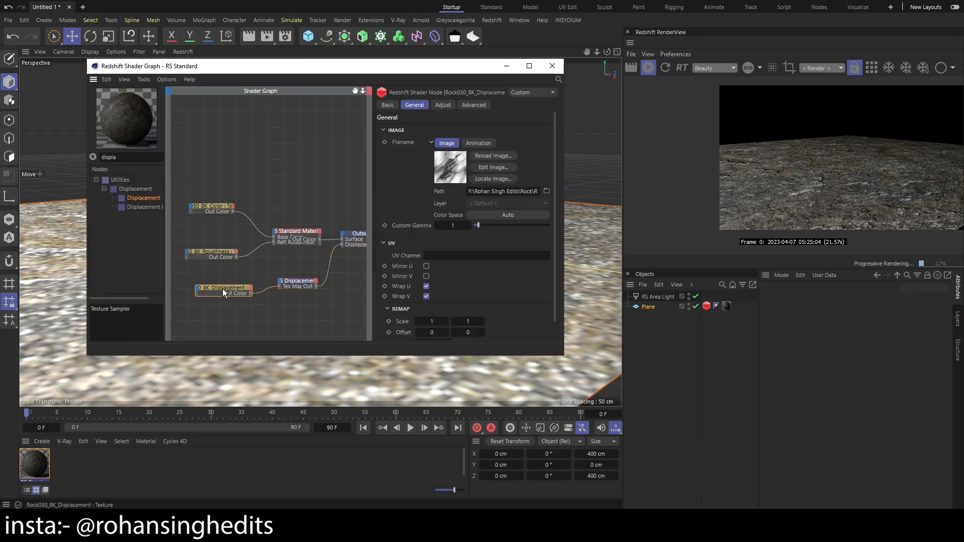
pyautogui.hotkey('alt', 'Tab')
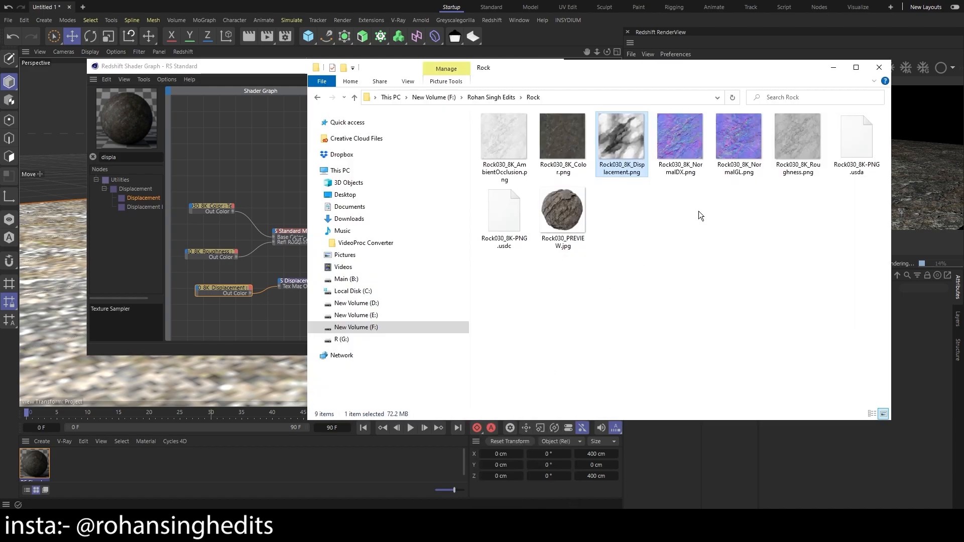
pyautogui.click(767, 247)
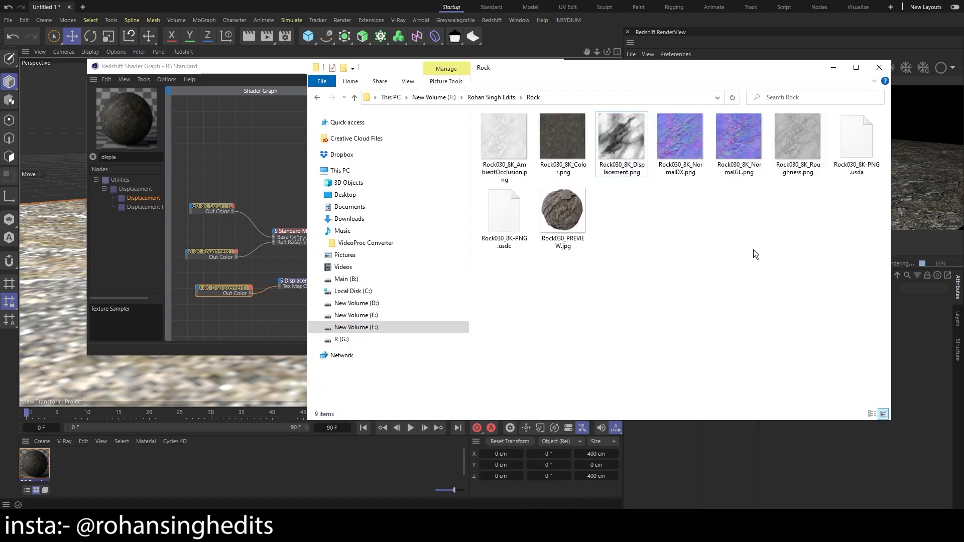
pyautogui.moveTo(519, 143); pyautogui.dragTo(276, 234)
pyautogui.click(837, 68)
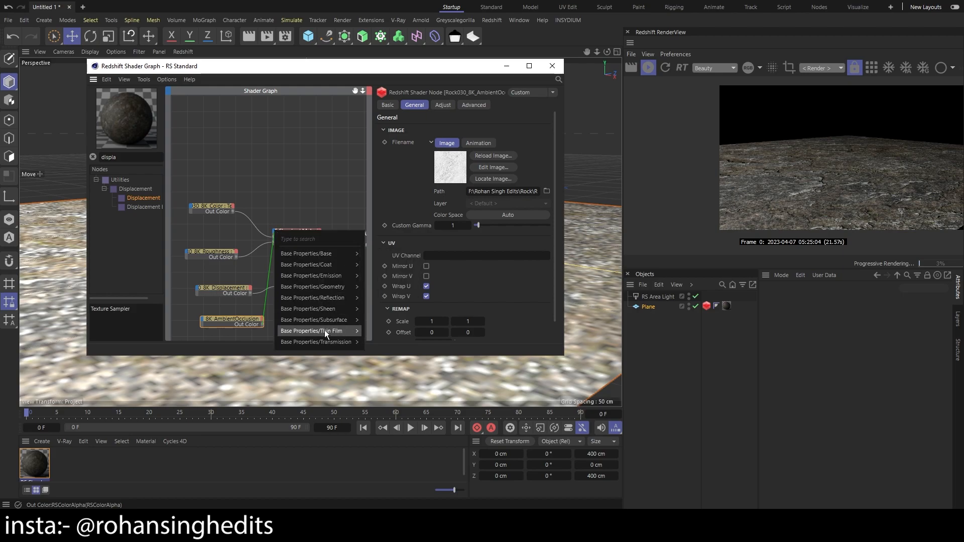
# Connect the AmbientOcclusion texture's Out Color to the RS Standard Material's Overall Color input under Base Properties/Geometry
pyautogui.moveTo(336, 332)
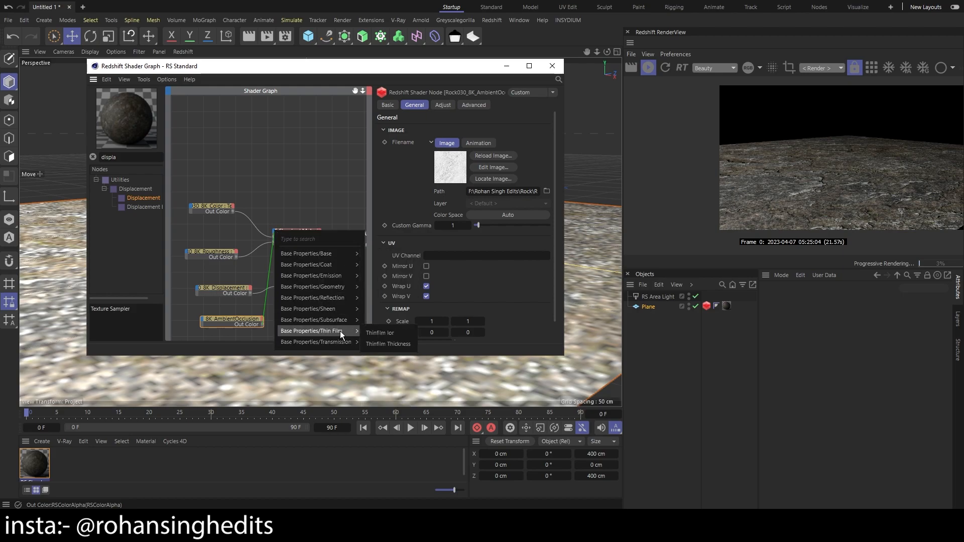
pyautogui.moveTo(354, 291)
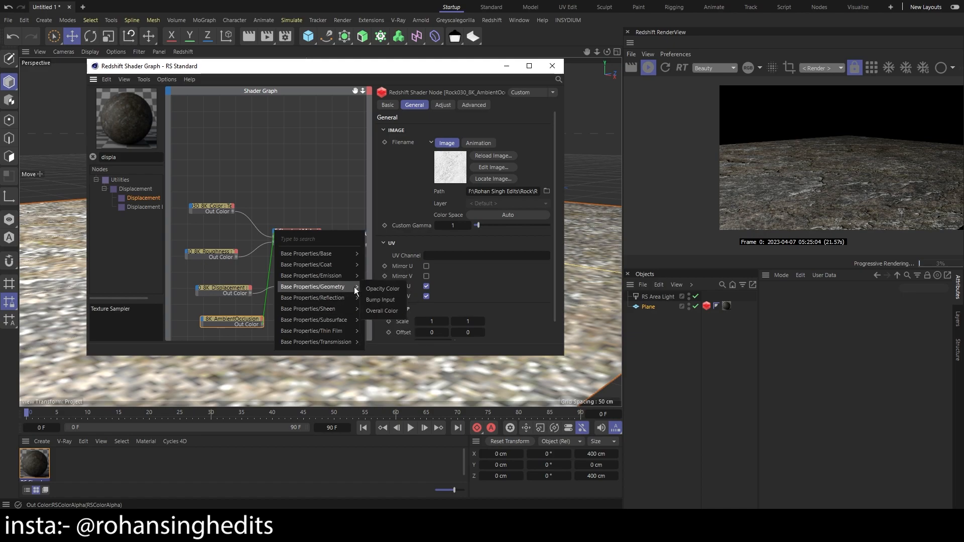
pyautogui.click(391, 311)
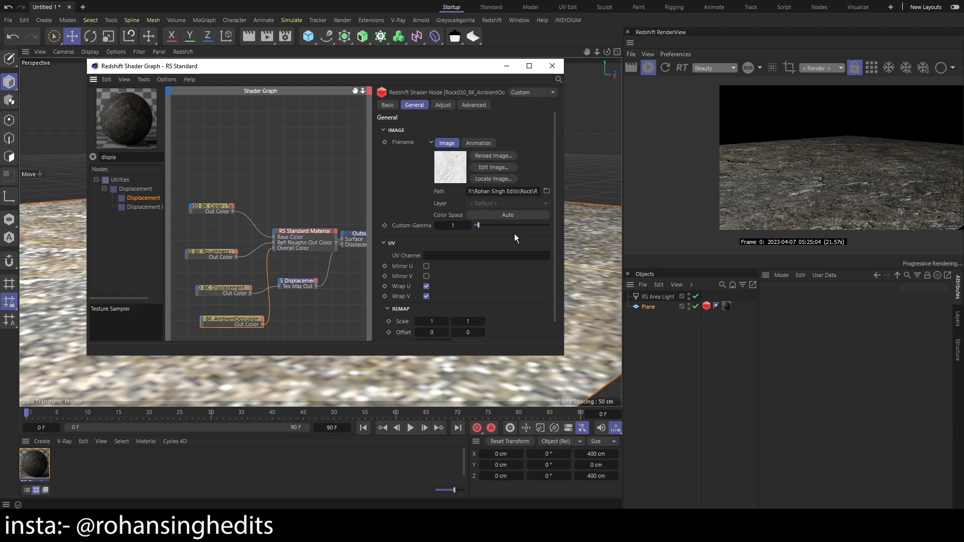
# Examine the rendered rock plane in the Redshift RenderView up close and as a whole
pyautogui.scroll(4, 857, 191)
pyautogui.scroll(2, 814, 179)
pyautogui.scroll(-10, 814, 179)
pyautogui.scroll(4, 915, 197)
pyautogui.scroll(-3, 869, 169)
pyautogui.moveTo(781, 146); pyautogui.dragTo(746, 156)
pyautogui.scroll(2, 747, 155)
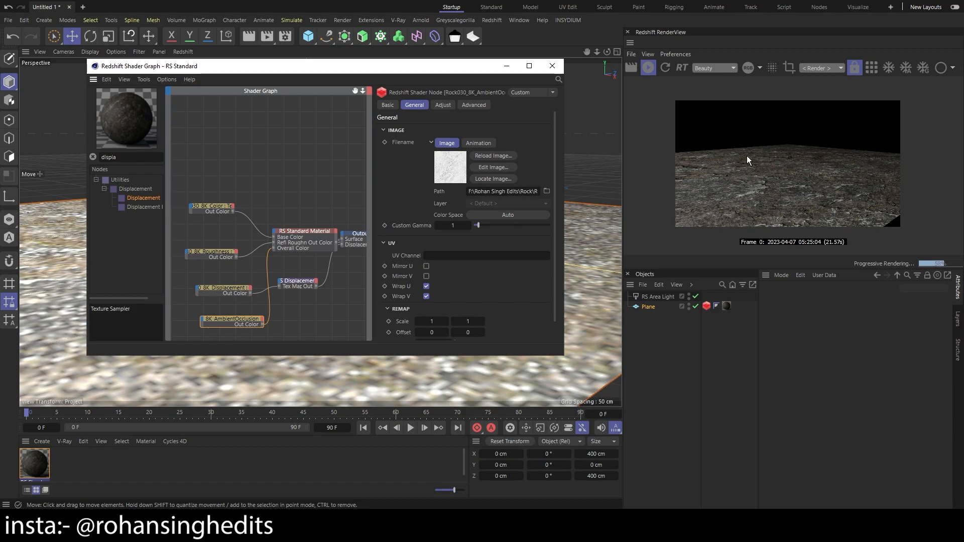
# Compare the NormalDX and NormalGL texture files in the Rock folder
pyautogui.hotkey('alt', 'Tab')
pyautogui.click(701, 225)
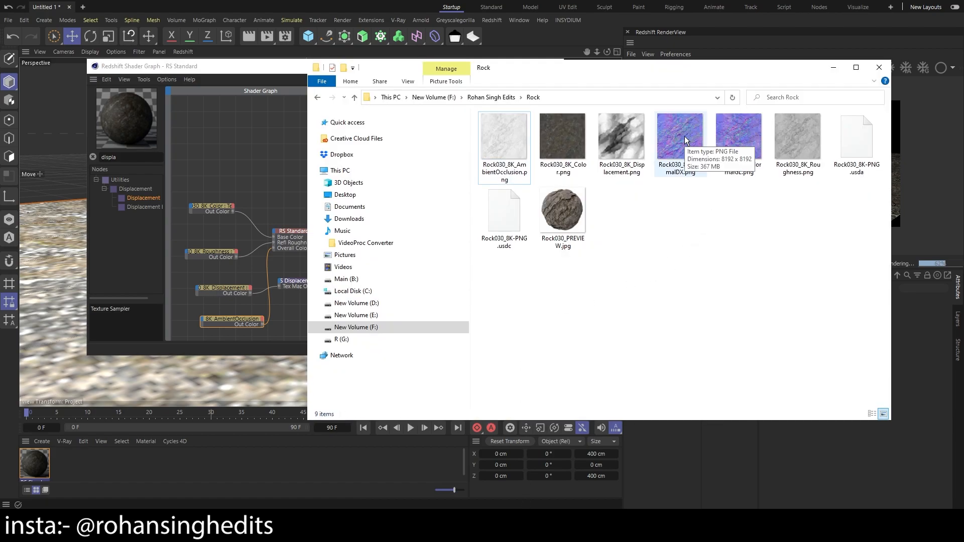
pyautogui.moveTo(767, 199); pyautogui.dragTo(683, 118)
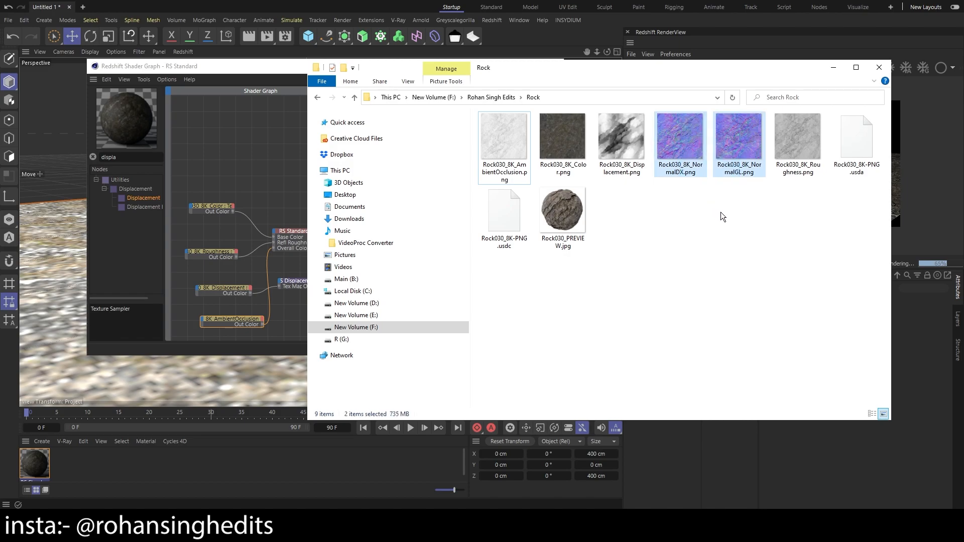
pyautogui.click(734, 188)
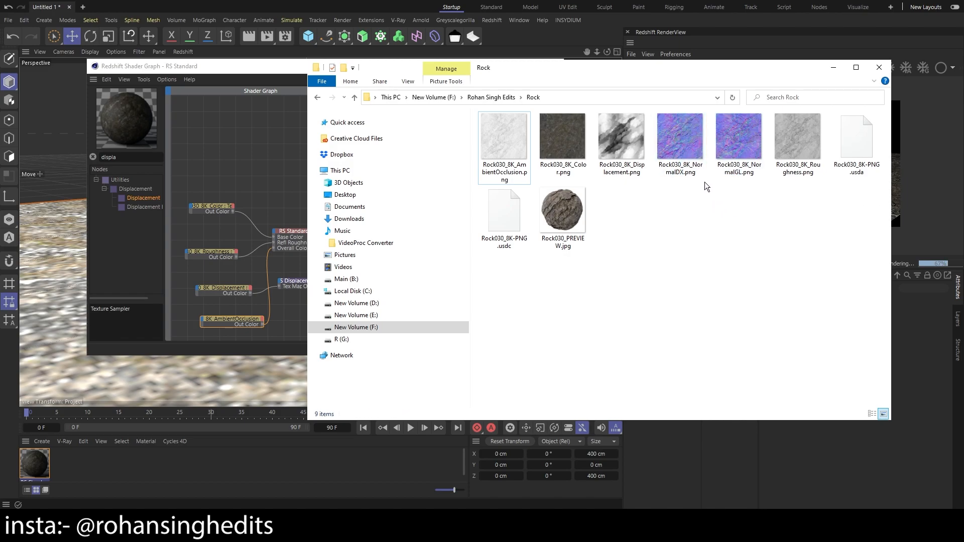
pyautogui.moveTo(731, 190); pyautogui.dragTo(688, 150)
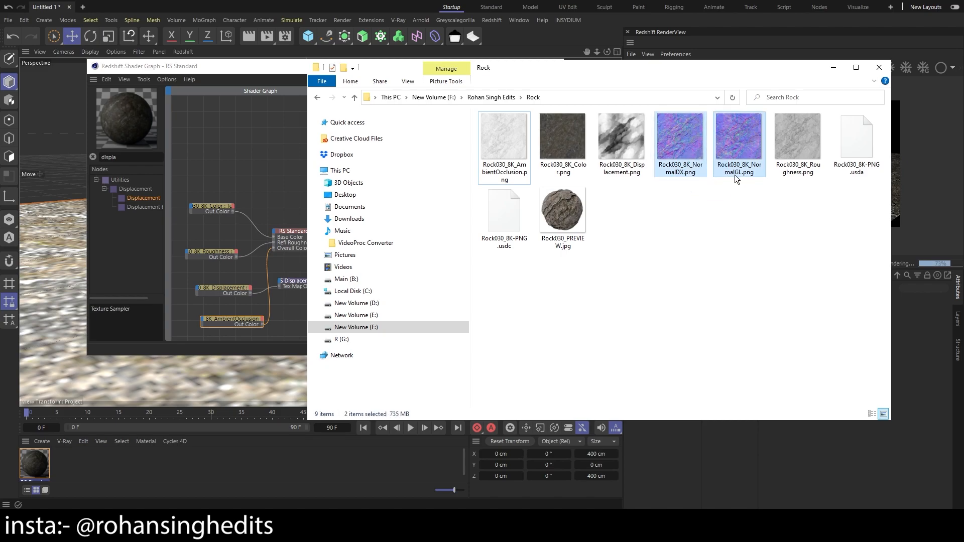
pyautogui.click(746, 189)
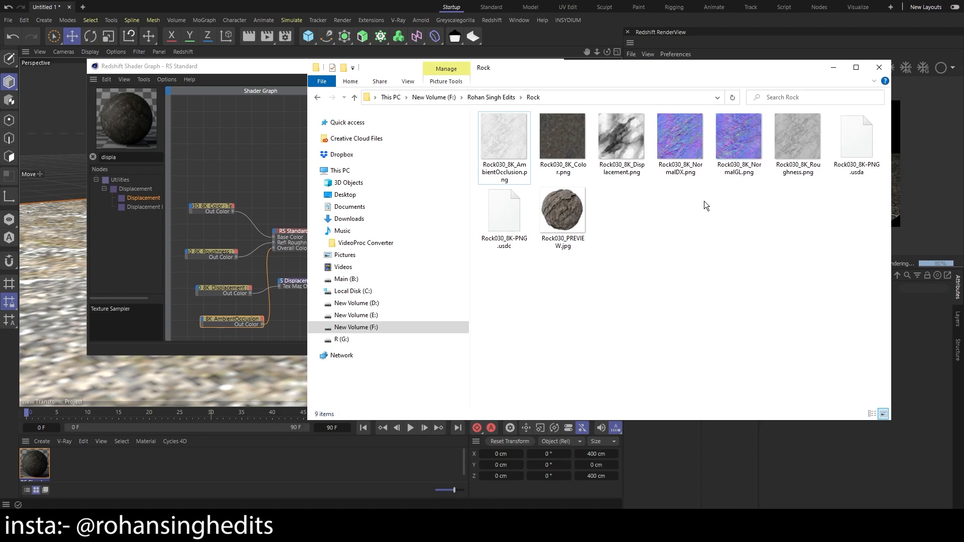
pyautogui.click(674, 145)
pyautogui.click(743, 187)
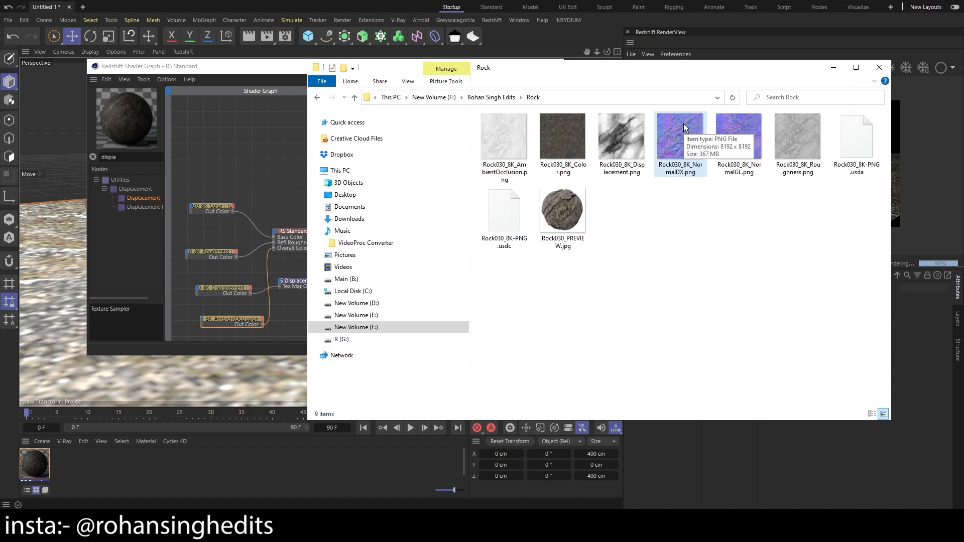
# Bring Rock030_8K_NormalDX.png into the shader graph as a texture node and place it below the Displacement texture
pyautogui.moveTo(683, 120); pyautogui.dragTo(281, 318)
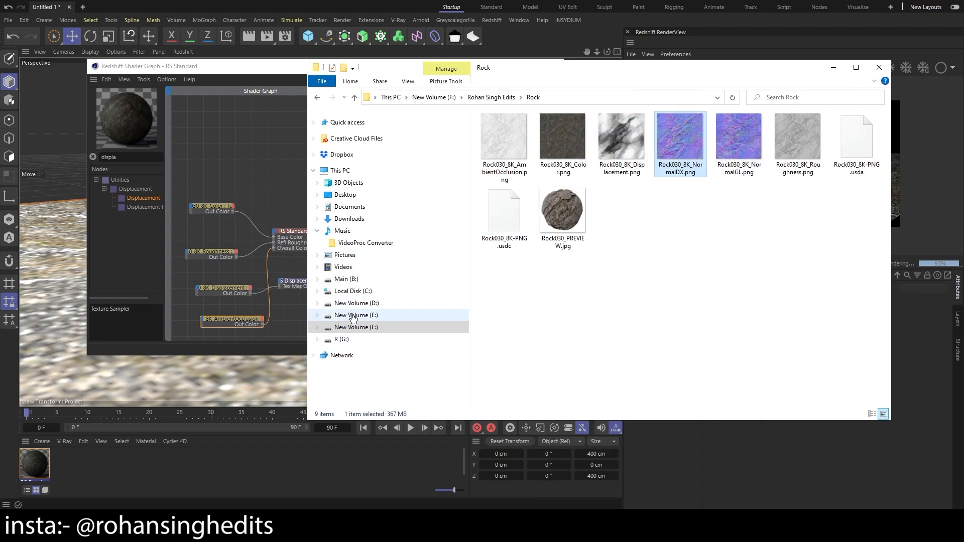
pyautogui.click(835, 68)
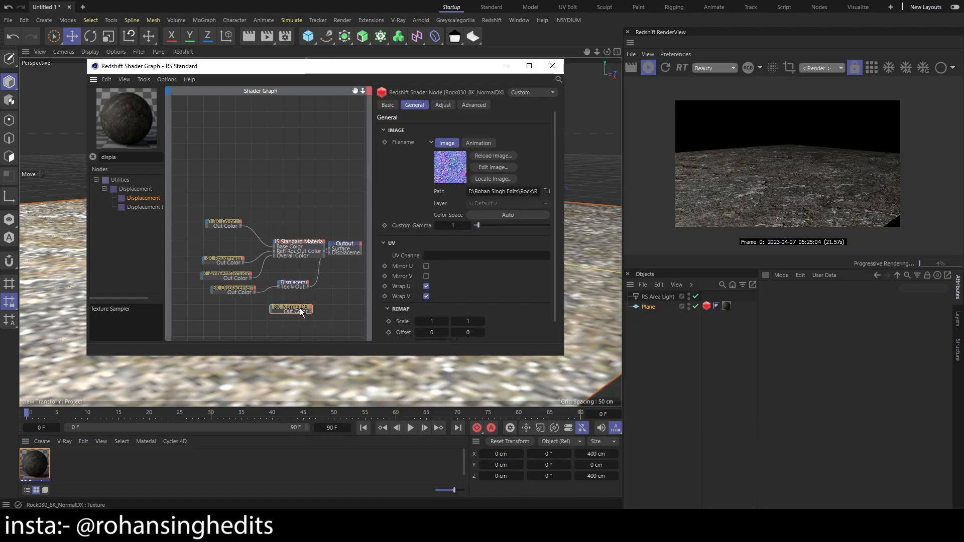
pyautogui.scroll(3, 251, 318)
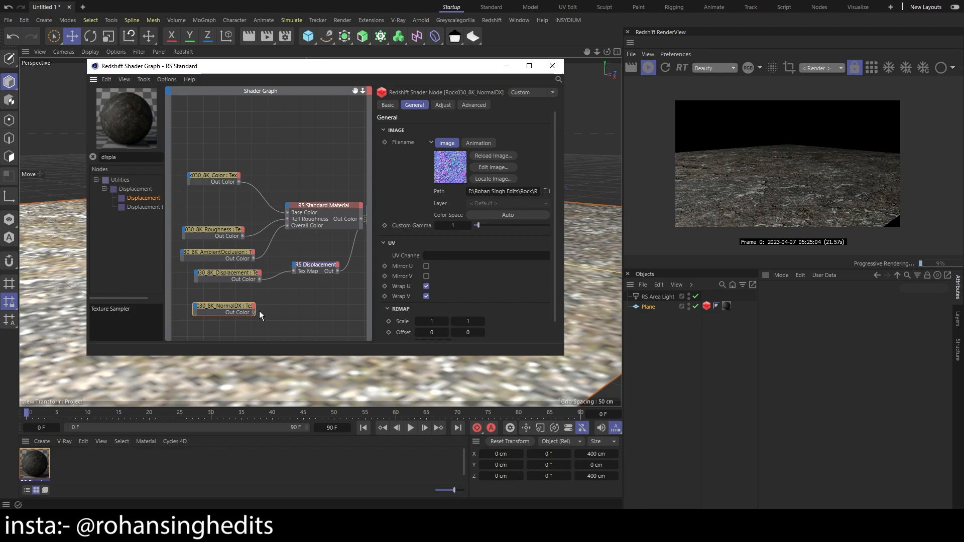
# Open the NormalDX texture in the image viewer, inspect its surface detail, and put the viewer away
pyautogui.click(494, 167)
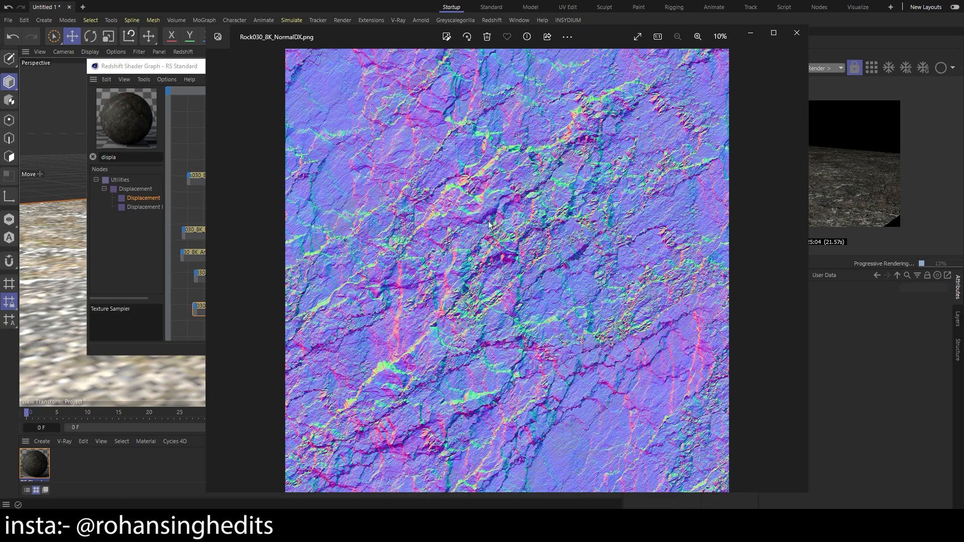
pyautogui.scroll(4, 400, 207)
pyautogui.scroll(-4, 374, 197)
pyautogui.hotkey('alt', 'Tab')
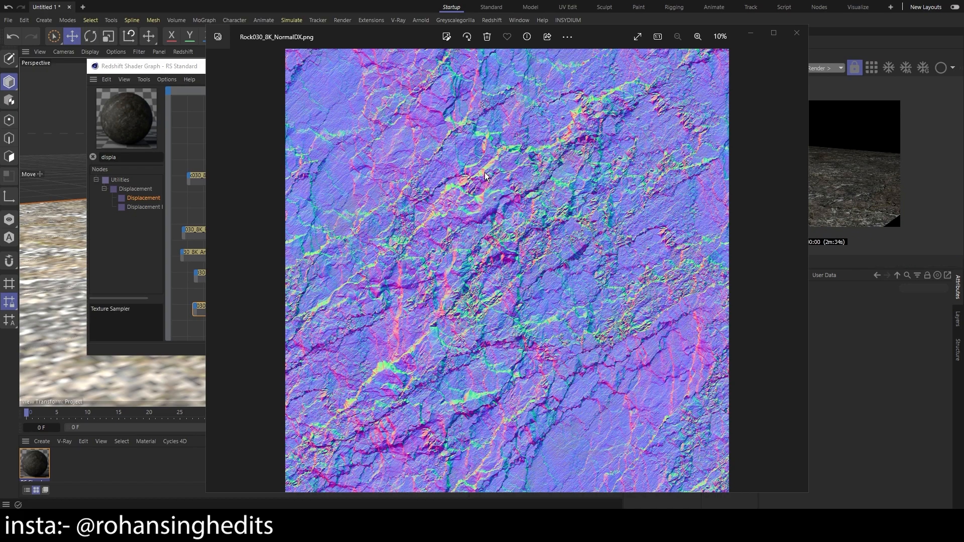
pyautogui.click(751, 35)
# Find the Bump Map node by searching for "bump", add it to the graph, and connect the NormalDX texture to its Input
pyautogui.moveTo(155, 160); pyautogui.dragTo(32, 154)
pyautogui.press('BackSpace')
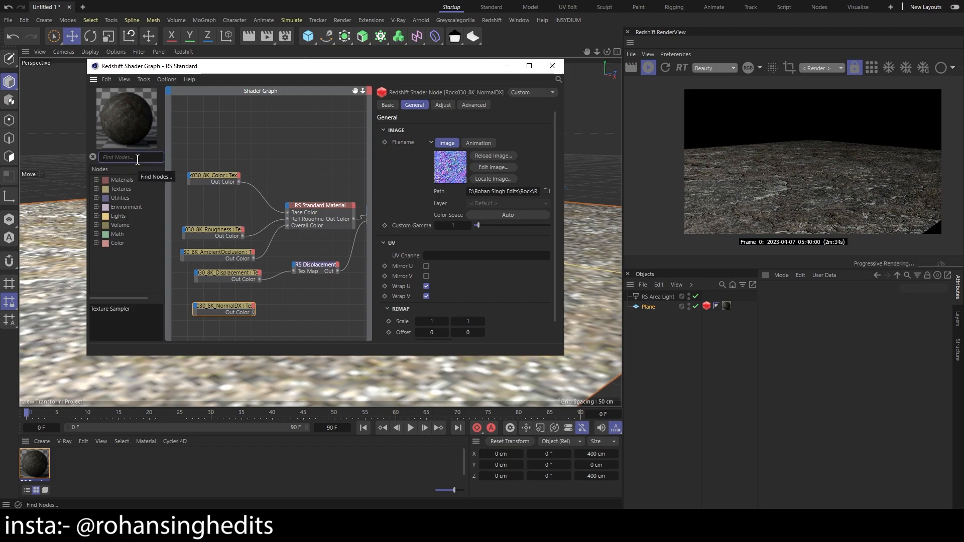
pyautogui.write('bump')
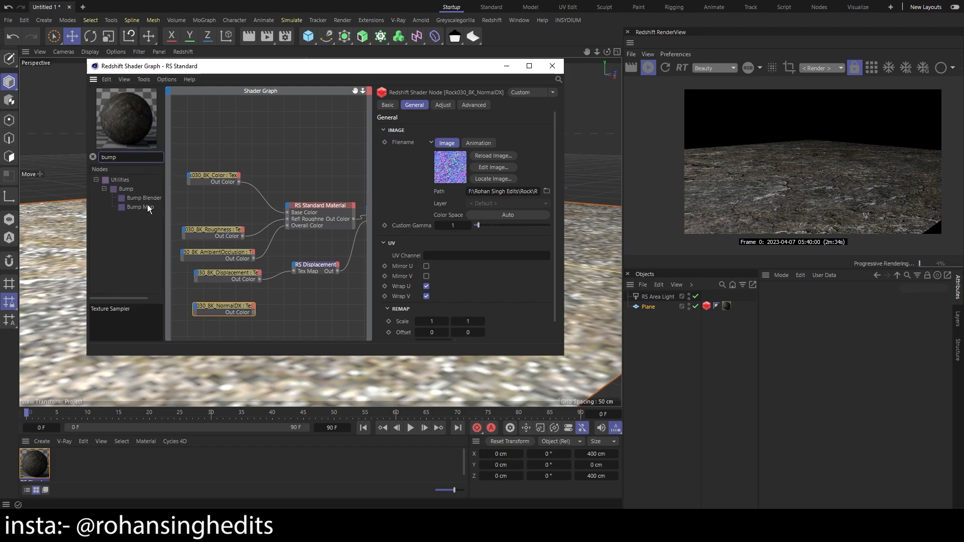
pyautogui.moveTo(147, 207); pyautogui.dragTo(276, 298)
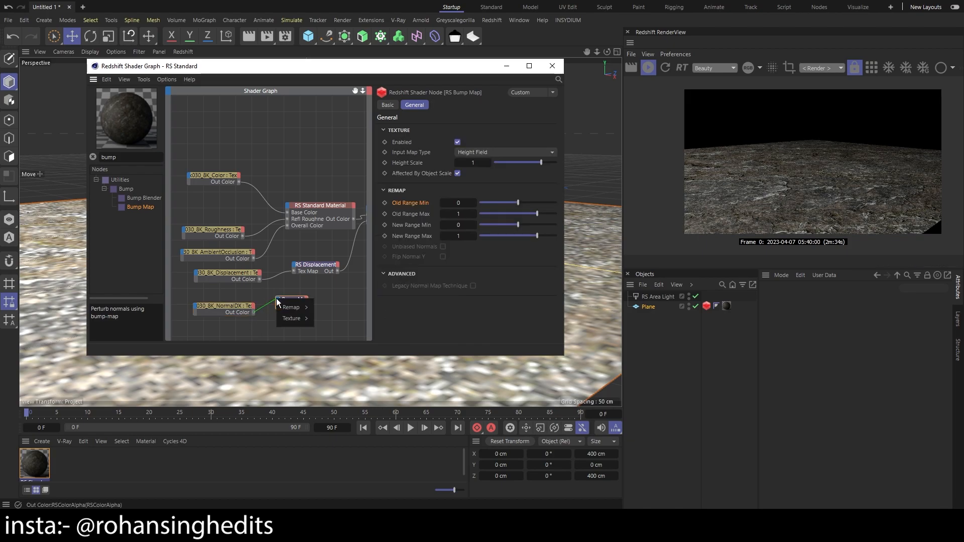
pyautogui.click(320, 320)
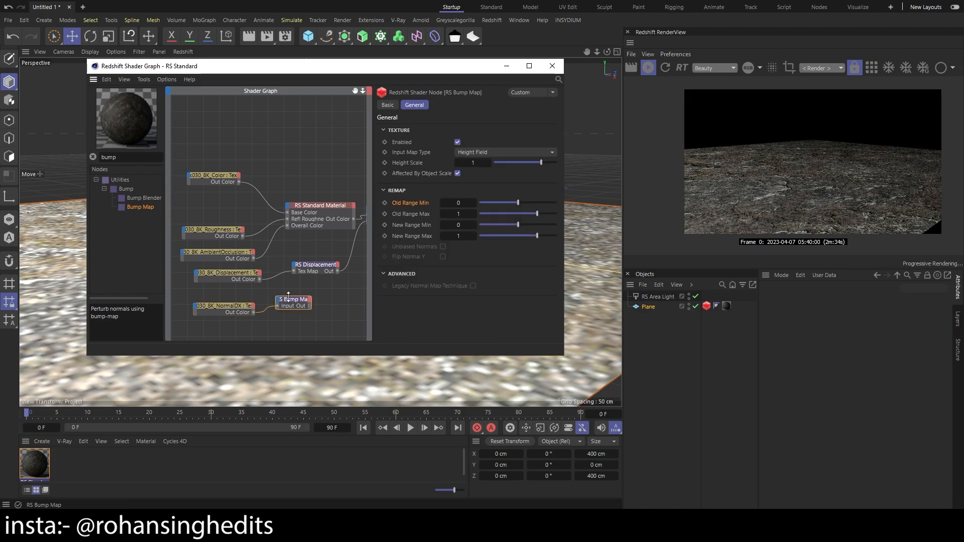
# Connect the RS Bump Map node's output to the RS Standard Material's Bump Input under Base Properties/Geometry
pyautogui.moveTo(307, 301); pyautogui.dragTo(289, 208)
pyautogui.moveTo(360, 266)
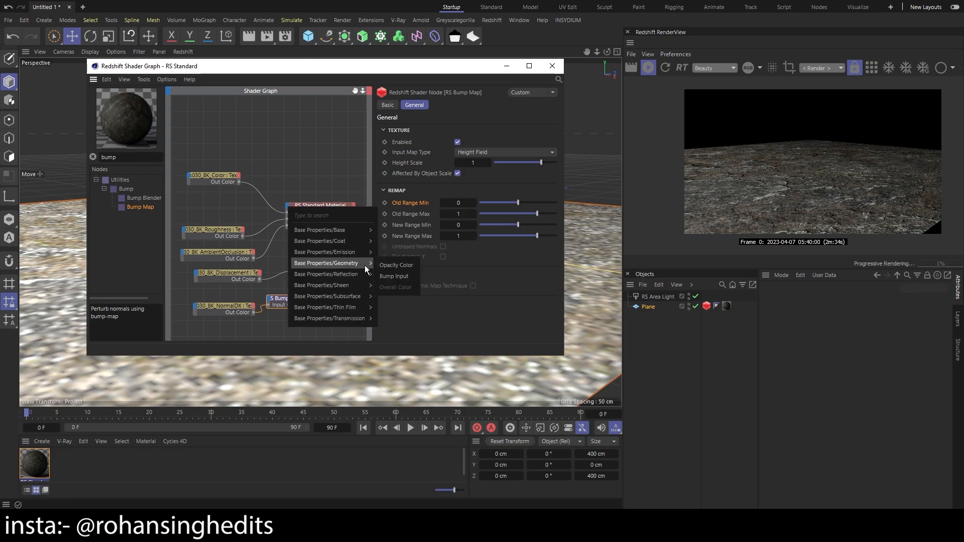
pyautogui.click(408, 275)
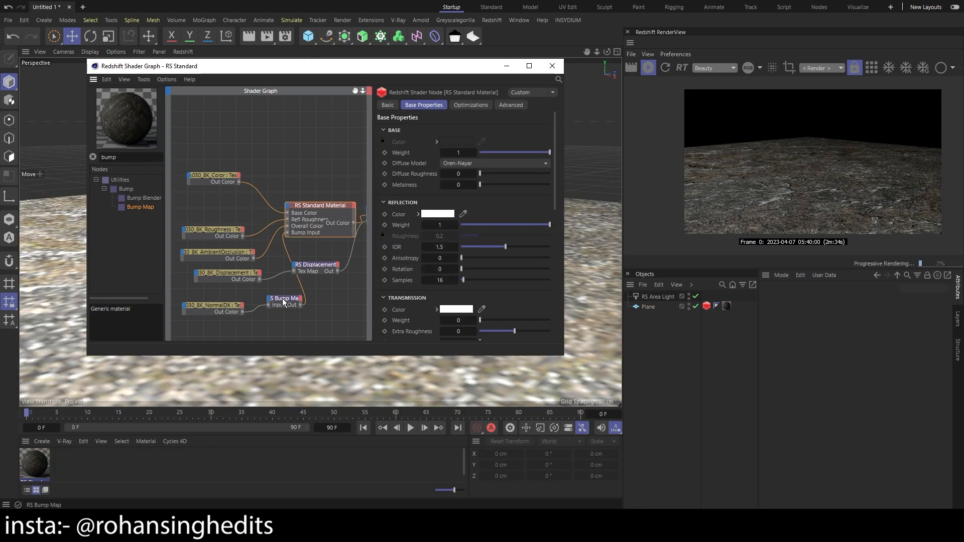
# Review the settings of the RS Bump Map, NormalDX texture and RS Displacement nodes
pyautogui.click(284, 300)
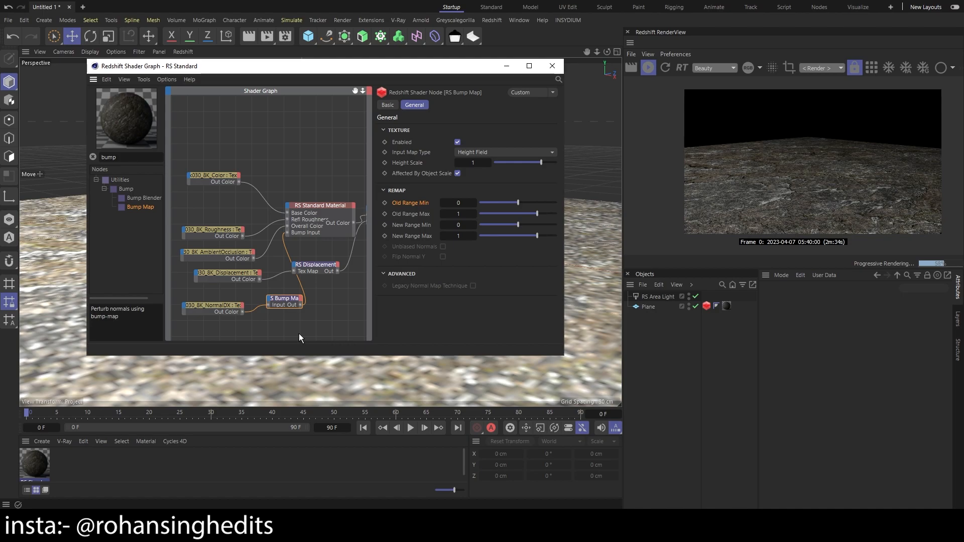
pyautogui.click(234, 306)
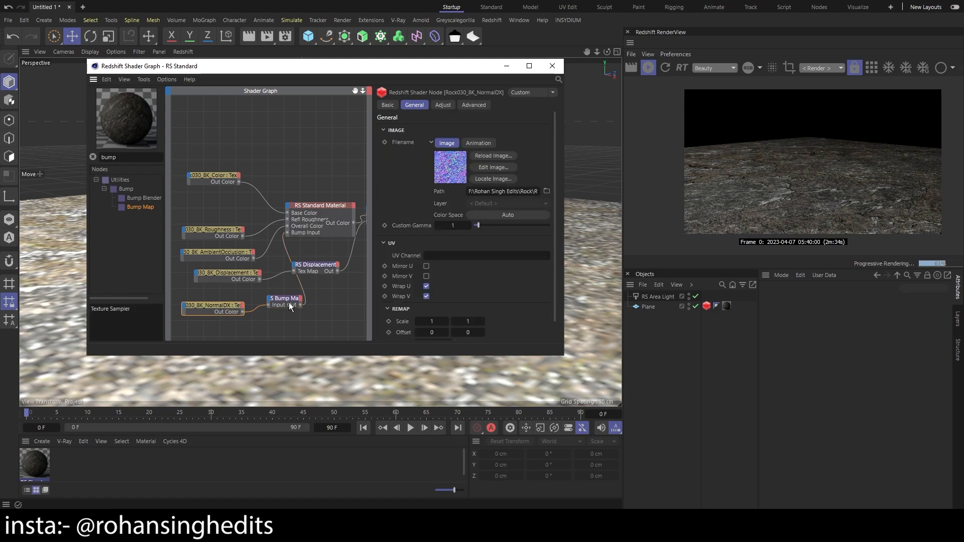
pyautogui.click(288, 299)
pyautogui.click(233, 307)
pyautogui.click(315, 266)
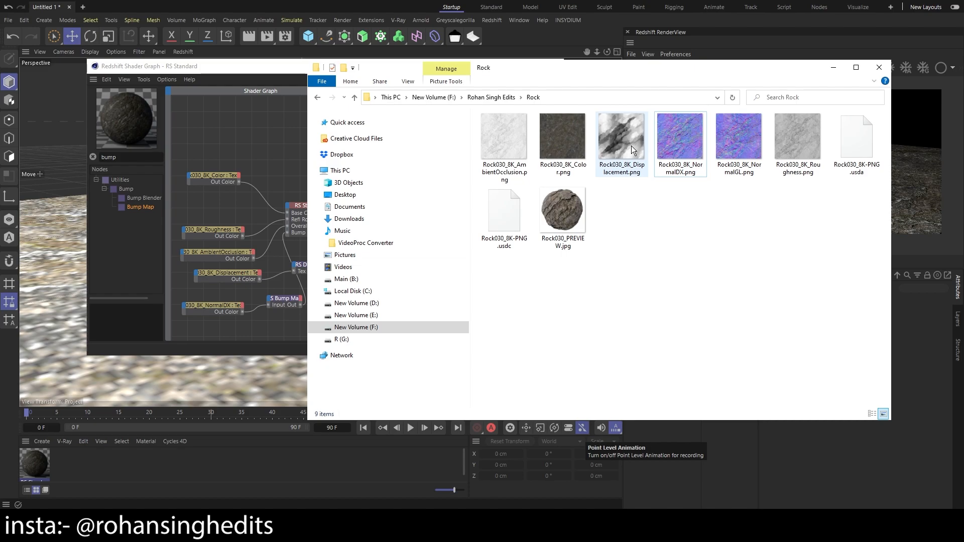
# Open the MetalPlates texture folder and preview the MetalPlates006_8K_Metalness.png image
pyautogui.click(355, 97)
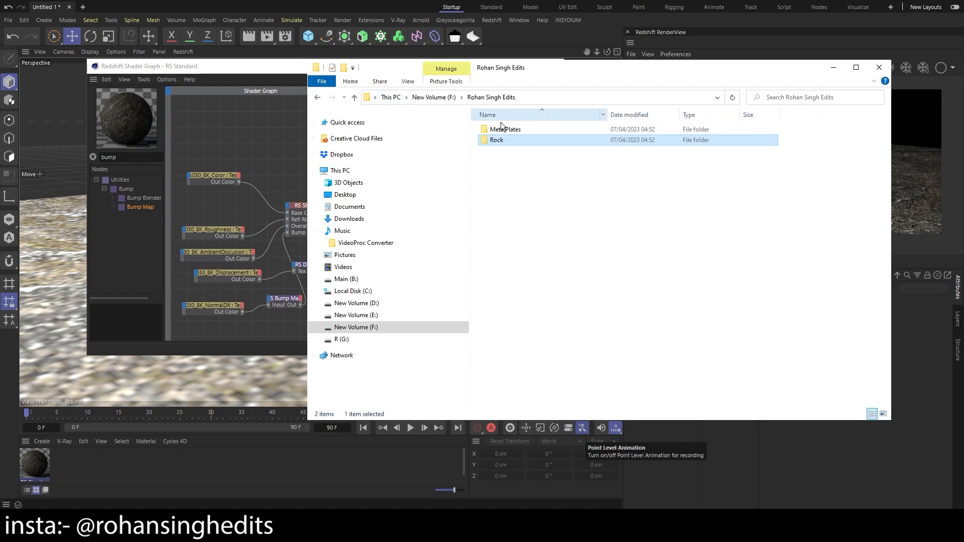
pyautogui.doubleClick(552, 129)
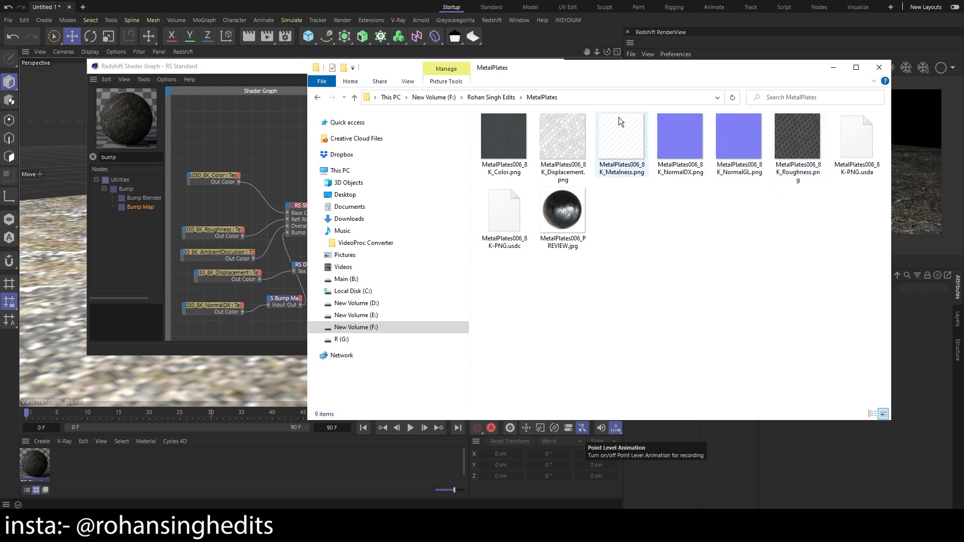
pyautogui.doubleClick(625, 131)
pyautogui.click(806, 41)
pyautogui.click(774, 213)
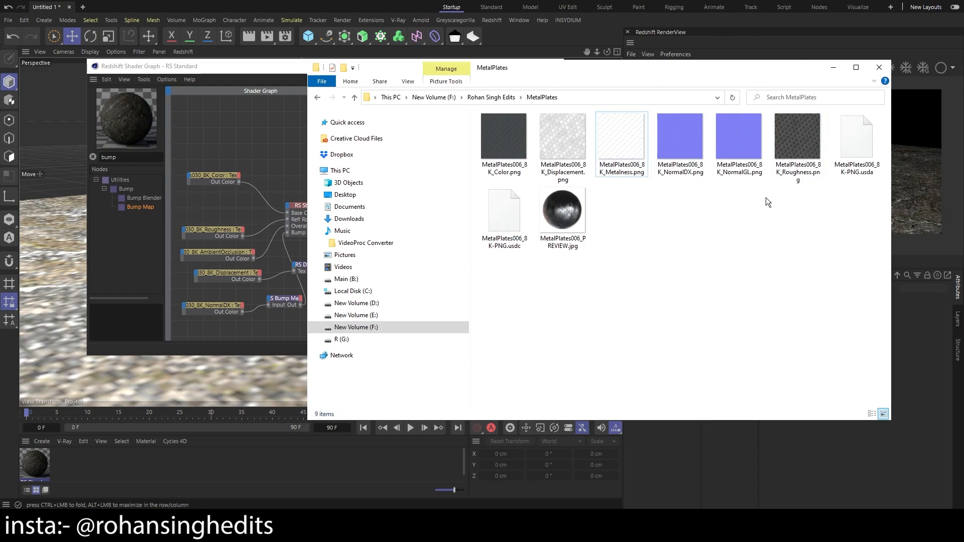
# Replace the image in the Rock030_8K_Color texture node with MetalPlates006_8K_Color.png from the MetalPlates folder
pyautogui.click(215, 176)
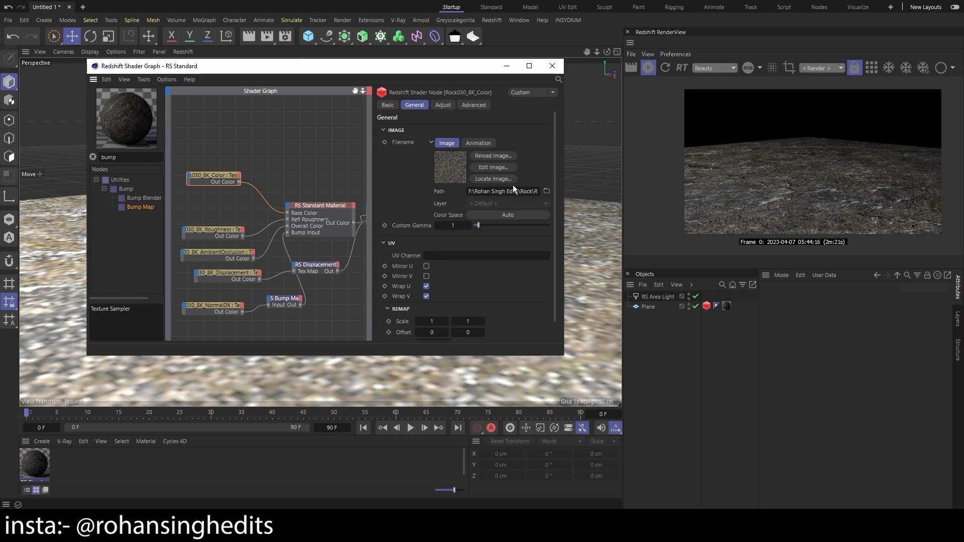
pyautogui.hotkey('alt', 'Tab')
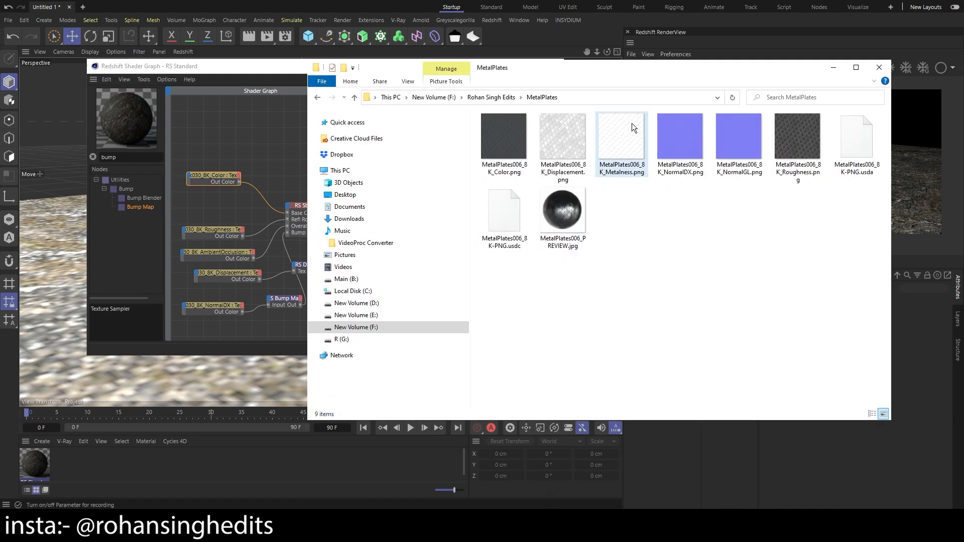
pyautogui.moveTo(633, 71); pyautogui.dragTo(535, 185)
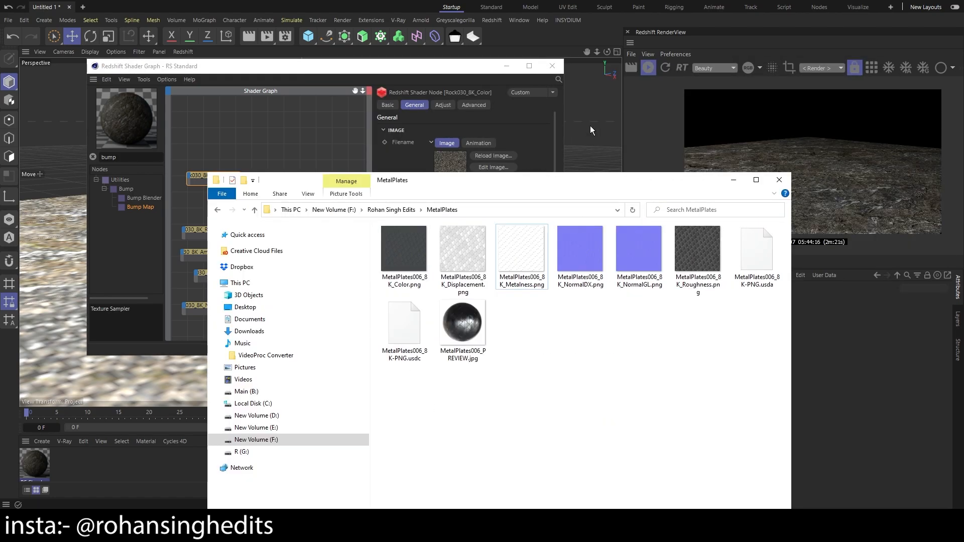
pyautogui.click(648, 67)
pyautogui.hotkey('alt', 'Tab')
pyautogui.moveTo(574, 185); pyautogui.dragTo(703, 70)
pyautogui.click(539, 342)
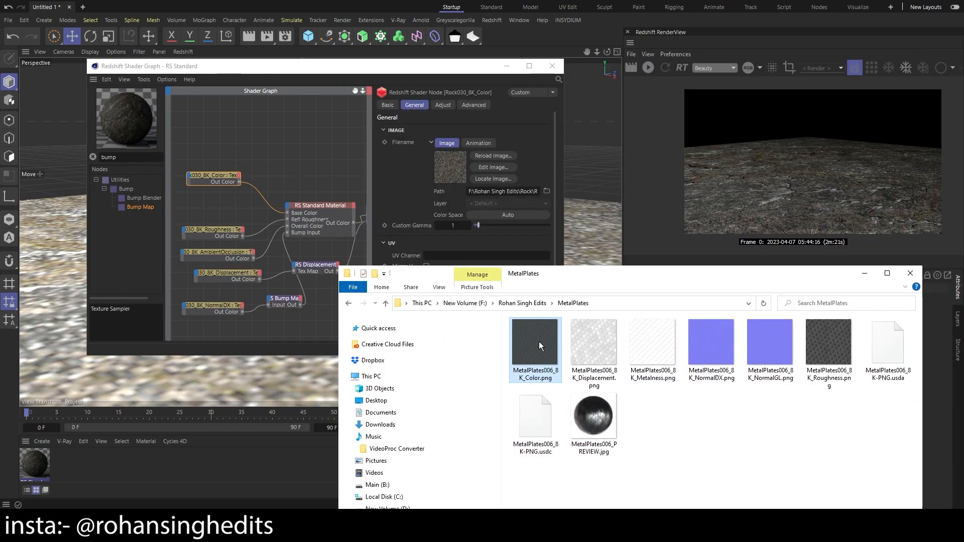
pyautogui.moveTo(539, 342); pyautogui.dragTo(451, 167)
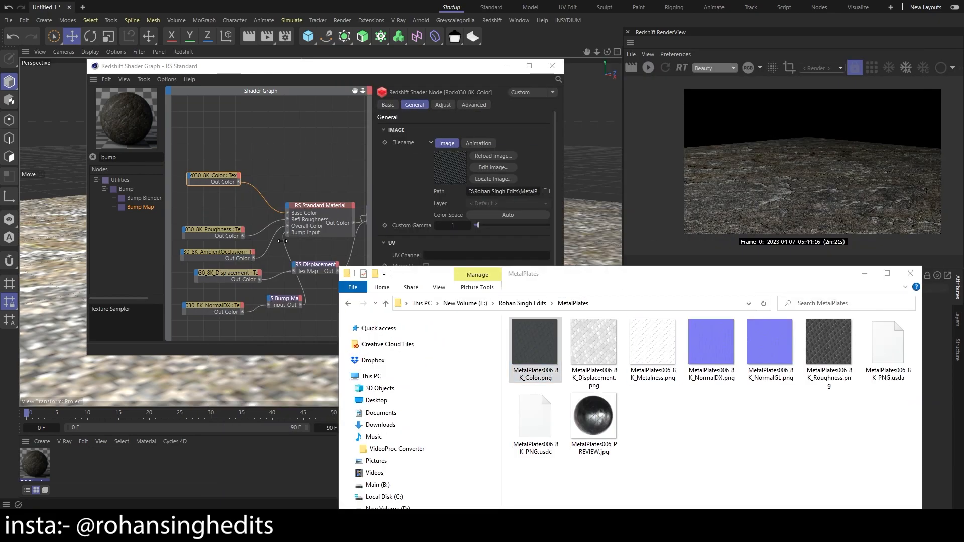
# Replace the images in the Roughness, Displacement and NormalDX texture nodes with the matching MetalPlates006_8K PNG files
pyautogui.click(213, 232)
pyautogui.moveTo(829, 347); pyautogui.dragTo(450, 167)
pyautogui.click(227, 275)
pyautogui.hotkey('alt', 'Tab')
pyautogui.moveTo(594, 346); pyautogui.dragTo(450, 168)
pyautogui.click(213, 309)
pyautogui.moveTo(711, 346); pyautogui.dragTo(451, 167)
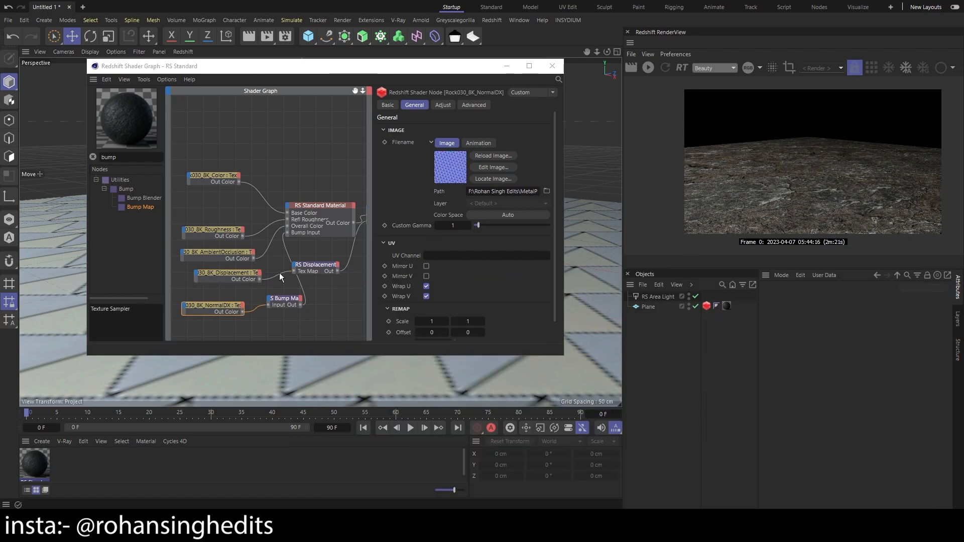
# Disconnect and delete the AmbientOcclusion texture node, and clear the node search filter
pyautogui.hotkey('alt', 'Tab')
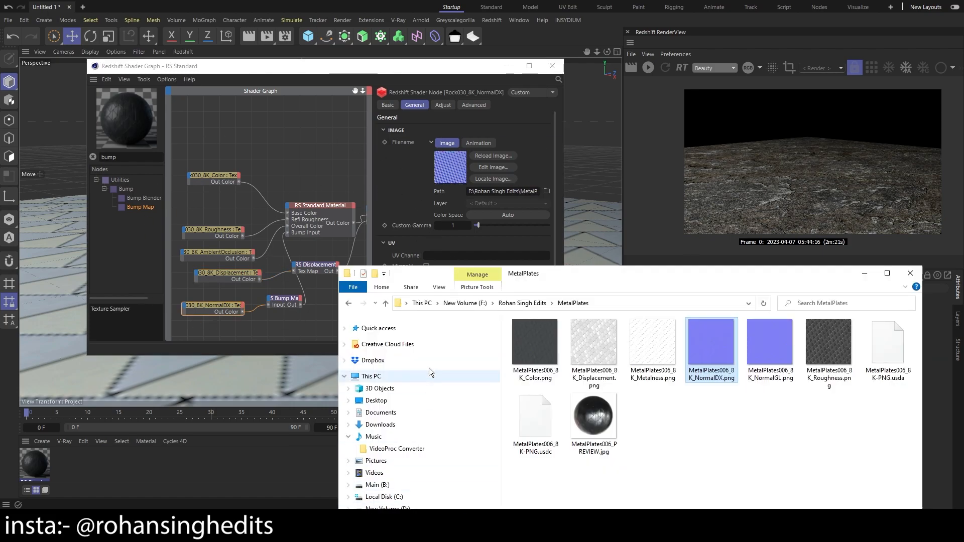
pyautogui.click(267, 249)
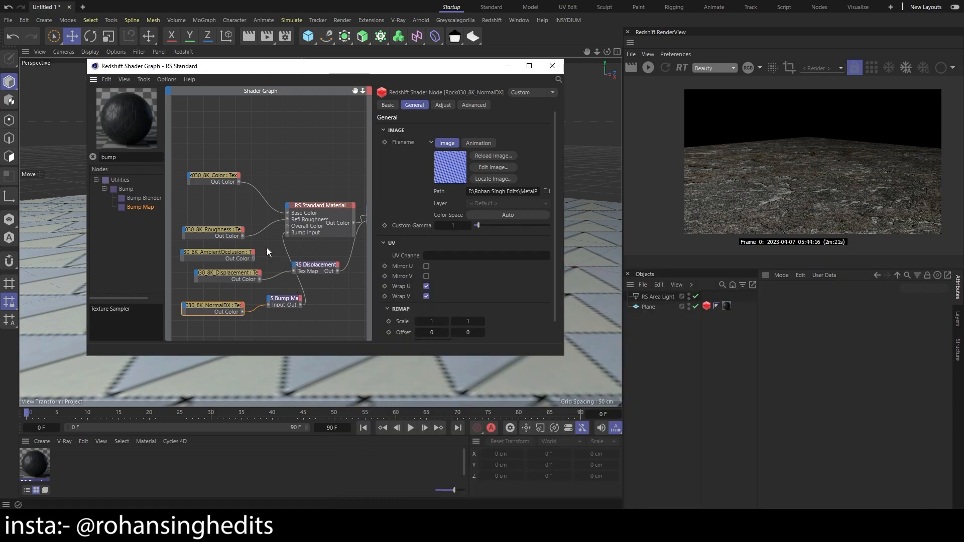
pyautogui.click(218, 251)
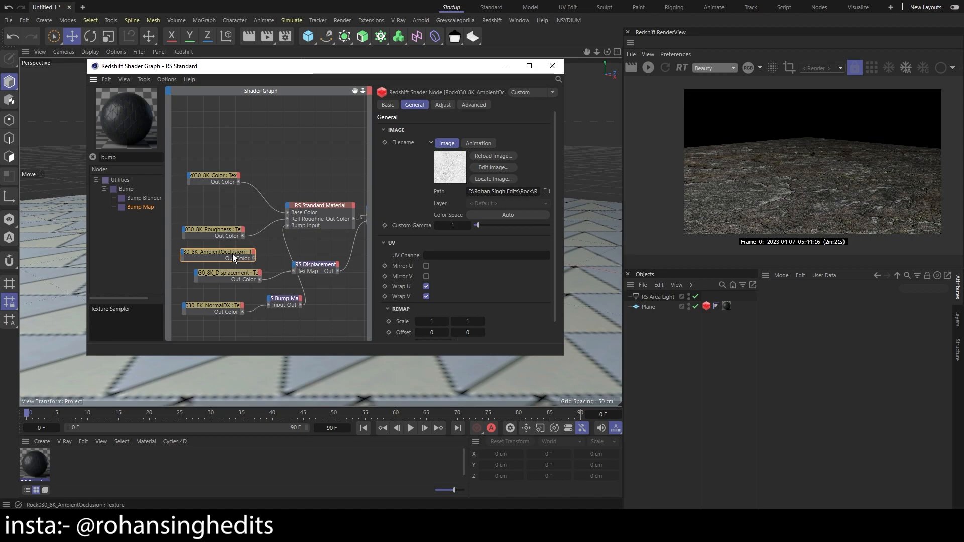
pyautogui.press('Delete')
pyautogui.hotkey('ctrl', 'f')
pyautogui.press('BackSpace')
pyautogui.click(288, 132)
# Add MetalPlates006_8K_Metalness.png to the shader graph as a texture node between the Roughness and Displacement nodes
pyautogui.hotkey('alt', 'Tab')
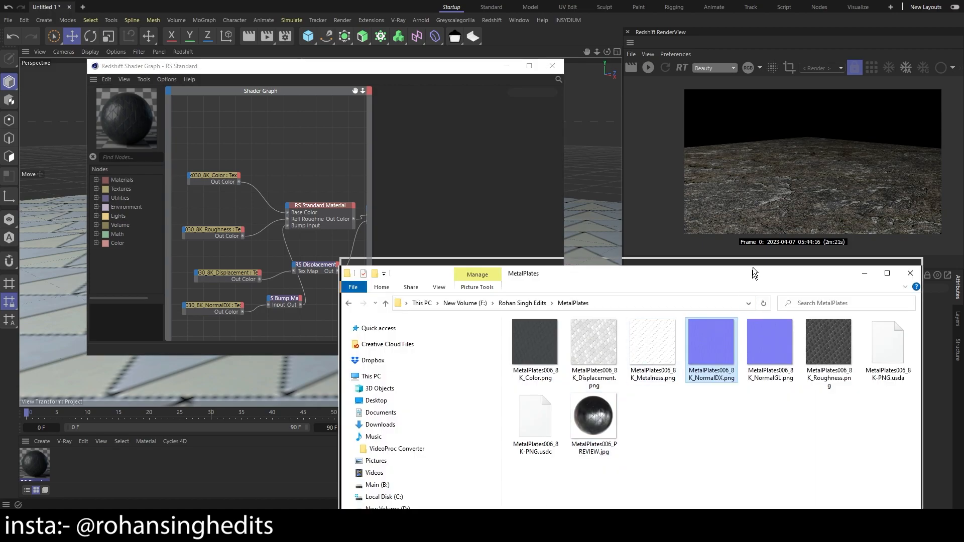
pyautogui.moveTo(751, 278); pyautogui.dragTo(754, 220)
pyautogui.moveTo(655, 284); pyautogui.dragTo(223, 255)
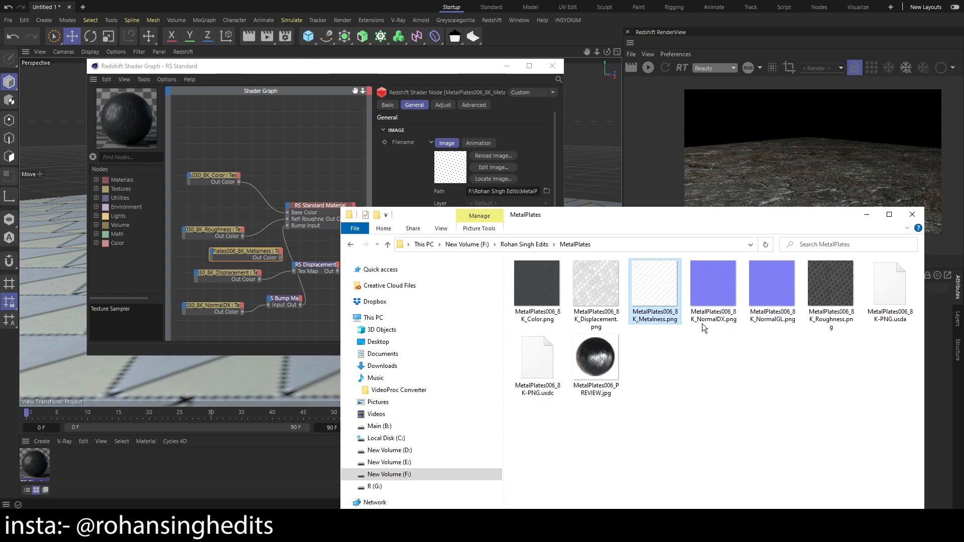
pyautogui.click(866, 215)
pyautogui.moveTo(260, 254); pyautogui.dragTo(233, 256)
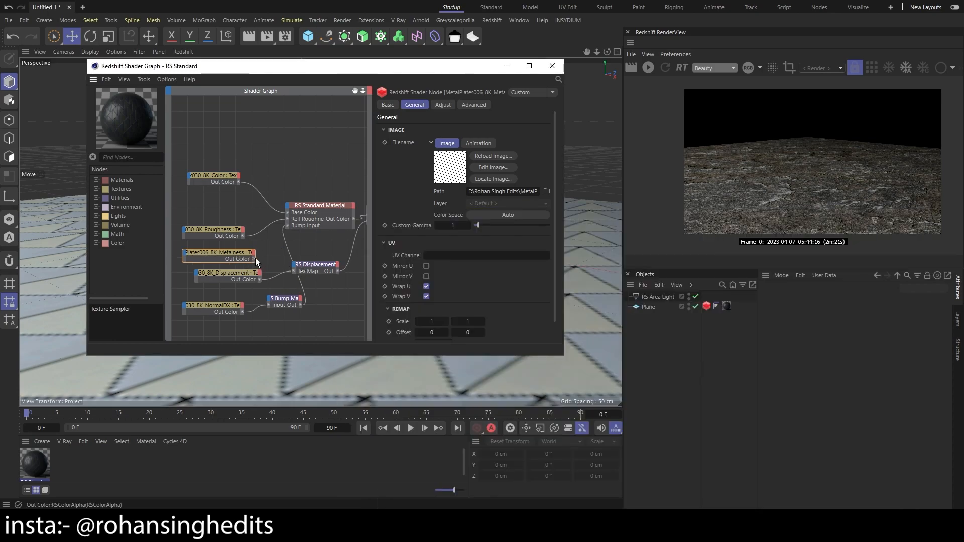
# Connect the Metalness texture's Out Color to the RS Standard Material's Metalness input under Base Properties/Base, and close the shader graph
pyautogui.moveTo(253, 259); pyautogui.dragTo(287, 205)
pyautogui.moveTo(338, 229)
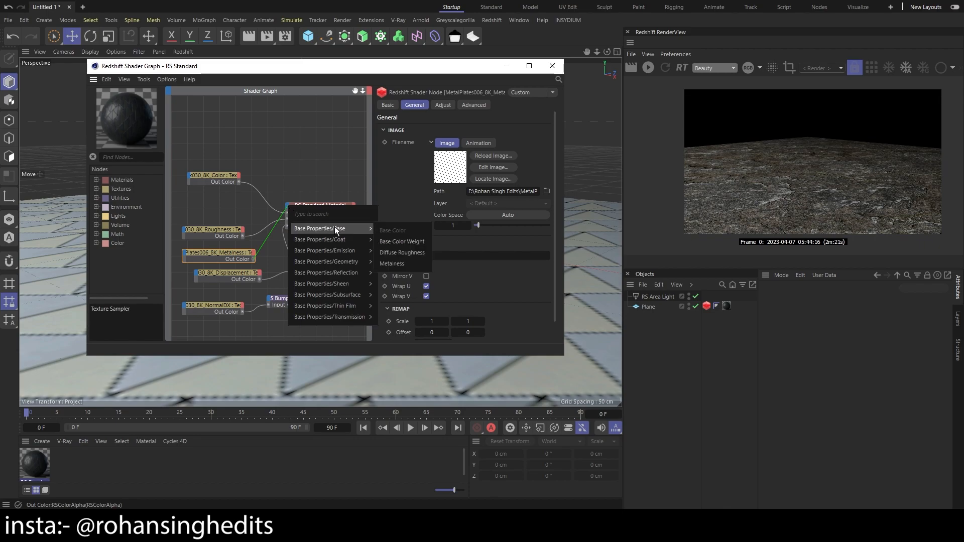
pyautogui.click(396, 264)
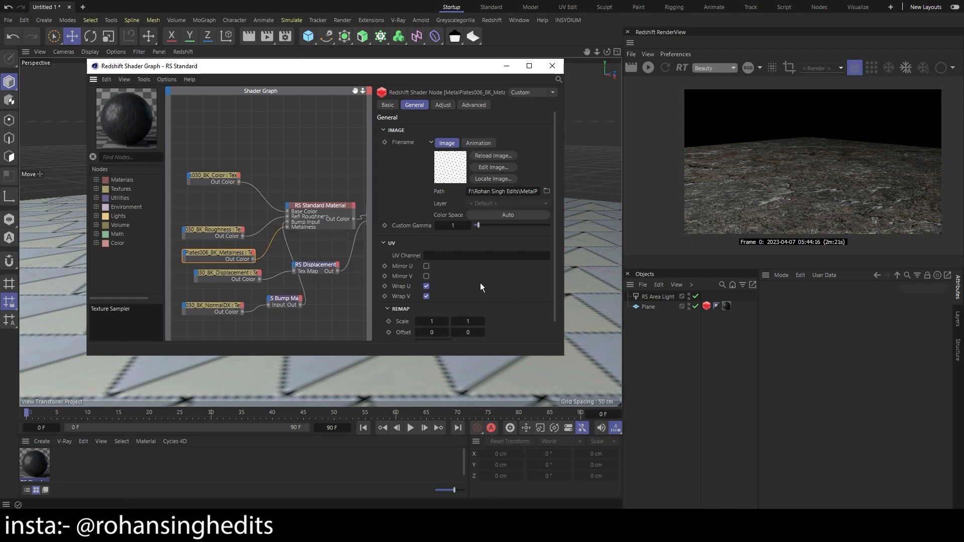
pyautogui.click(552, 66)
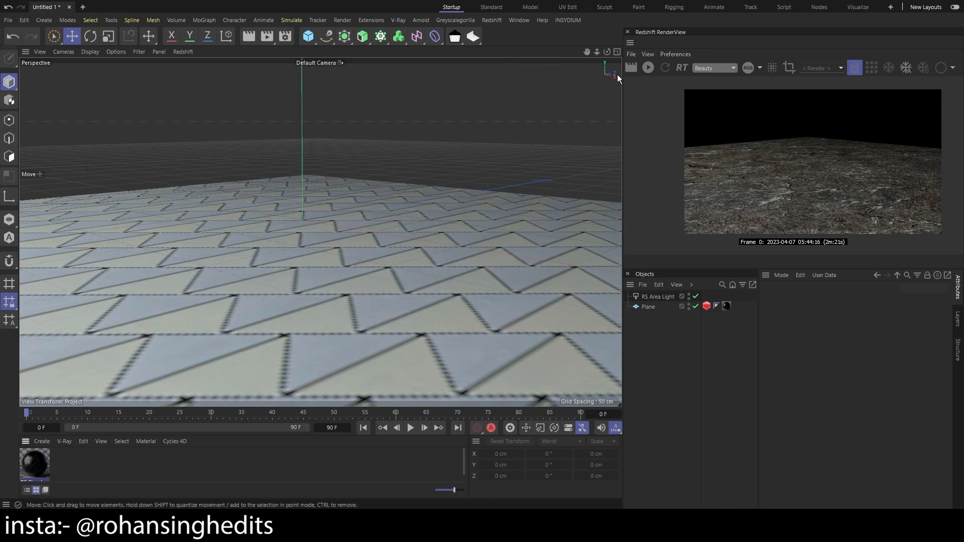
# Start the live render in the Redshift RenderView with the whole metal plate plane framed
pyautogui.click(646, 72)
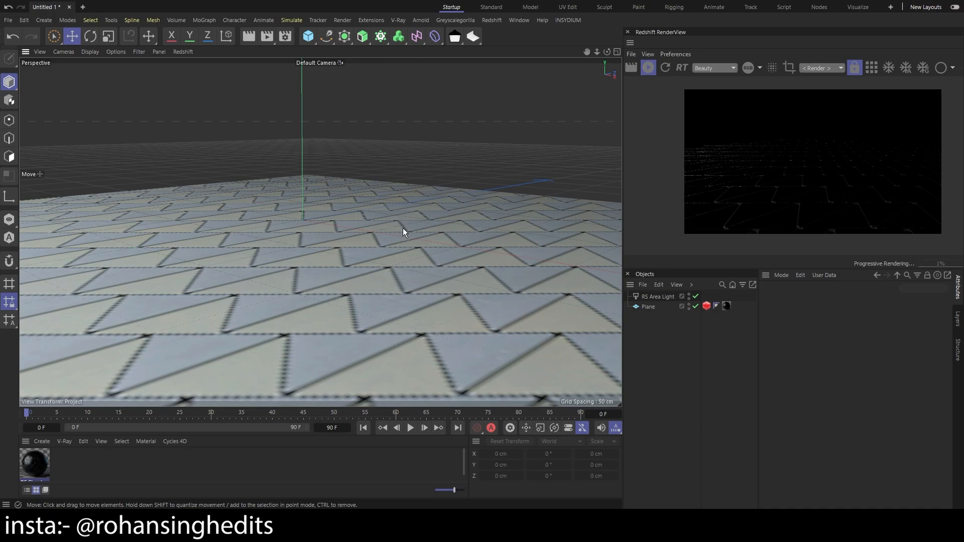
pyautogui.keyDown('alt'); pyautogui.moveTo(363, 263); pyautogui.dragTo(360, 288); pyautogui.keyUp('alt')
pyautogui.scroll(-3, 359, 288)
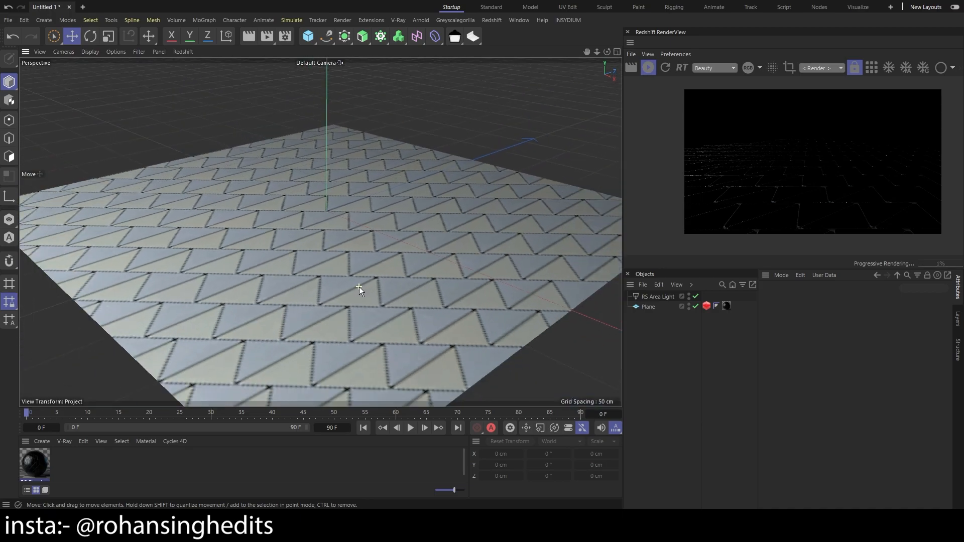
pyautogui.keyDown('alt'); pyautogui.moveTo(371, 252); pyautogui.dragTo(367, 254); pyautogui.keyUp('alt')
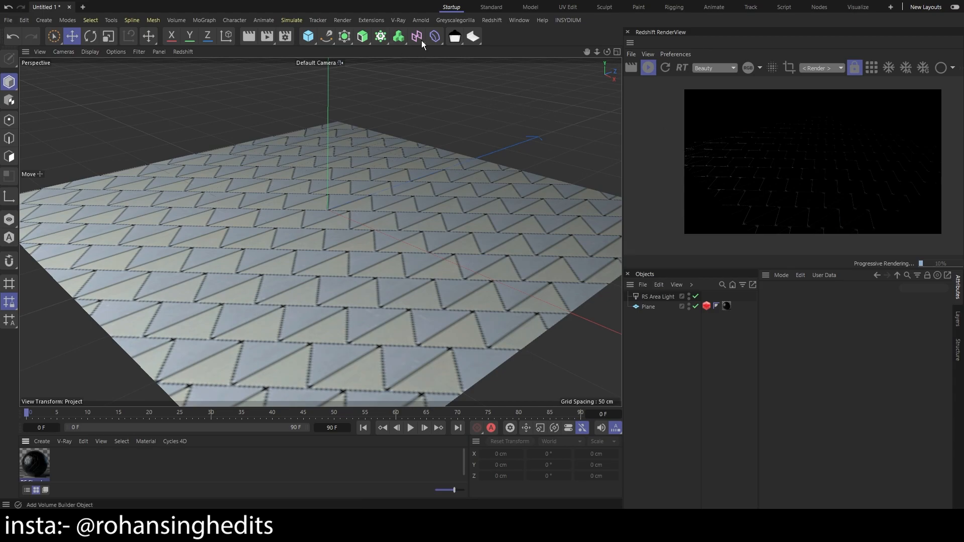
# Add a Redshift Dome Light to the scene and deselect it
pyautogui.click(496, 20)
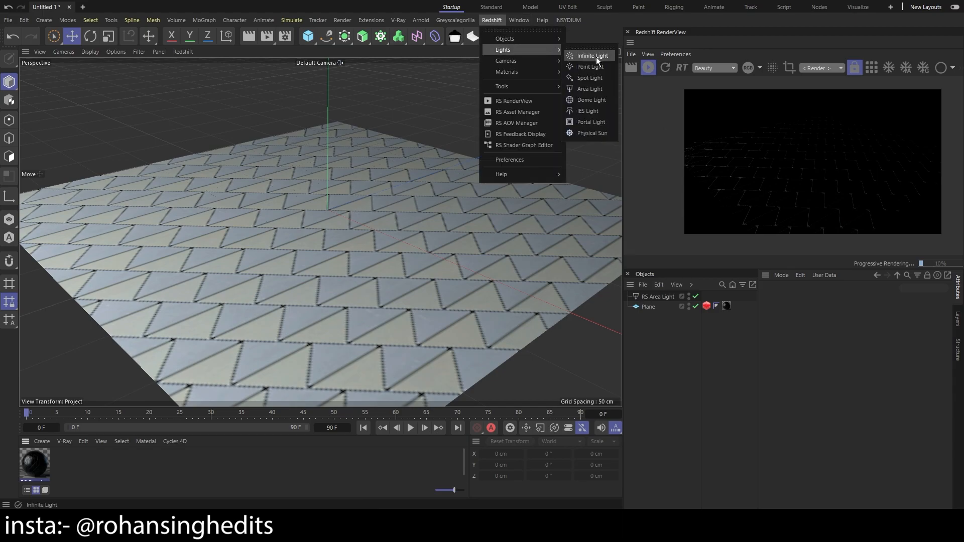
pyautogui.click(582, 97)
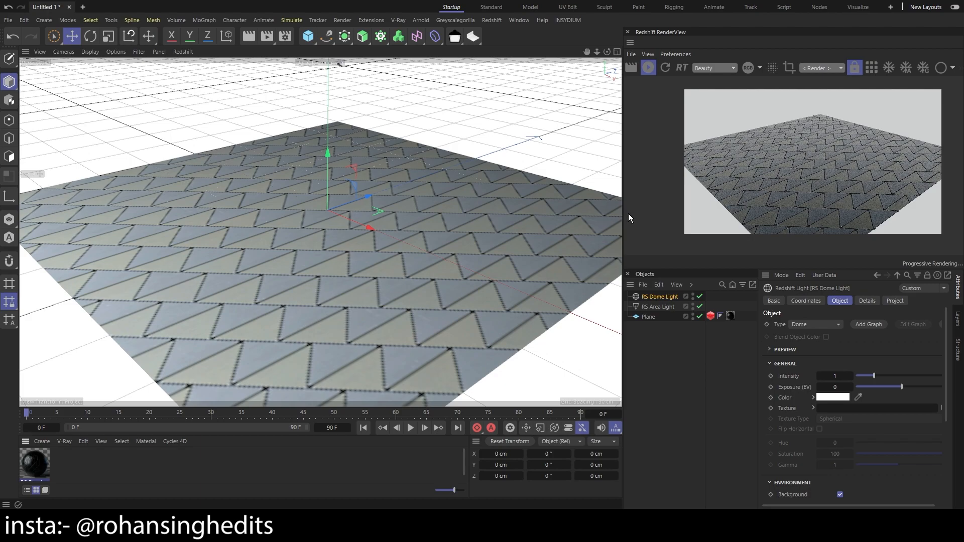
pyautogui.click(472, 203)
pyautogui.click(657, 383)
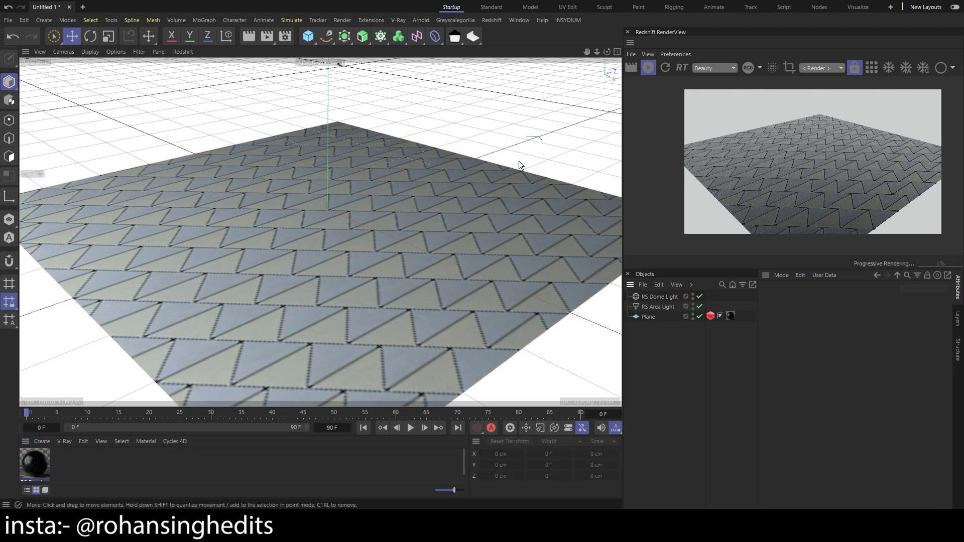
# Examine the metal plate material on the plane in the live render from several angles and distances
pyautogui.keyDown('alt'); pyautogui.moveTo(393, 243); pyautogui.dragTo(402, 261); pyautogui.keyUp('alt')
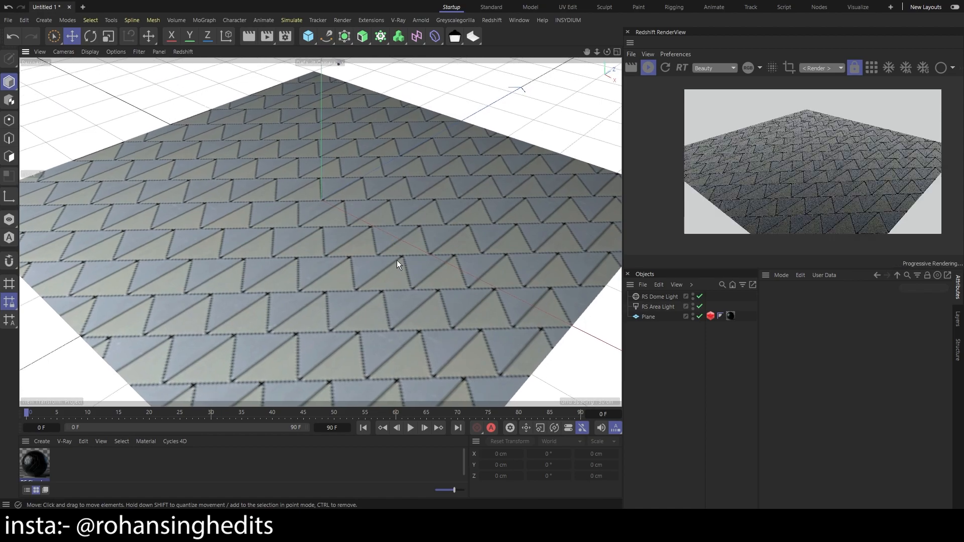
pyautogui.scroll(3, 806, 167)
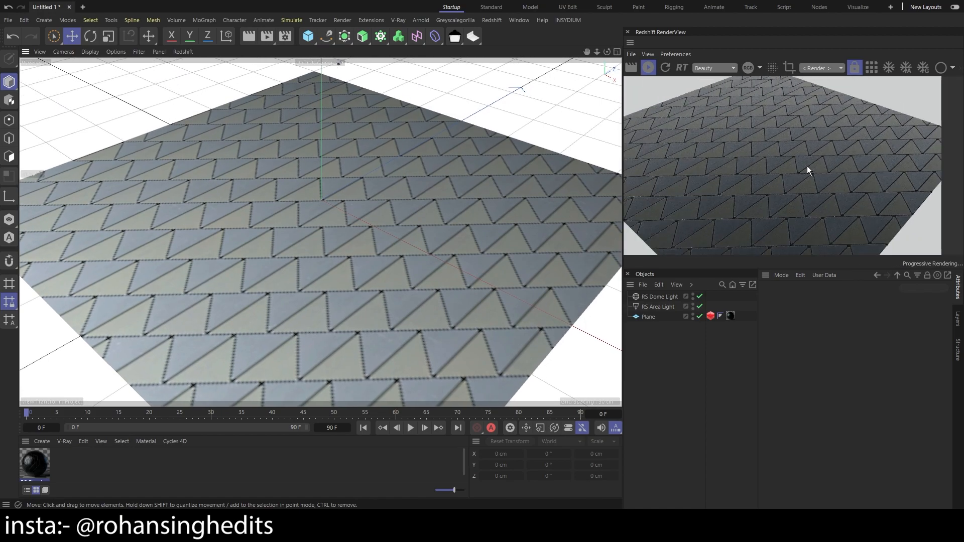
pyautogui.scroll(-3, 806, 165)
pyautogui.scroll(5, 327, 236)
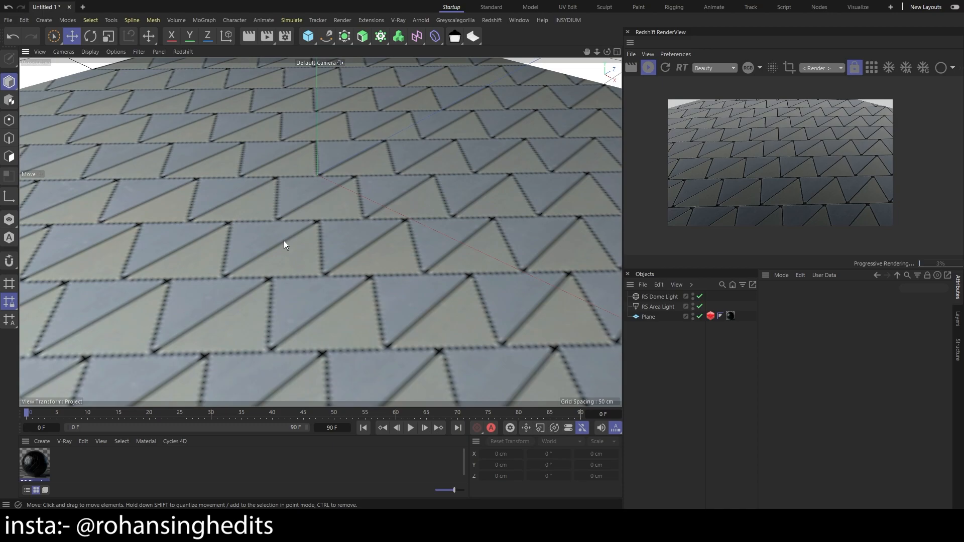
pyautogui.scroll(-5, 404, 189)
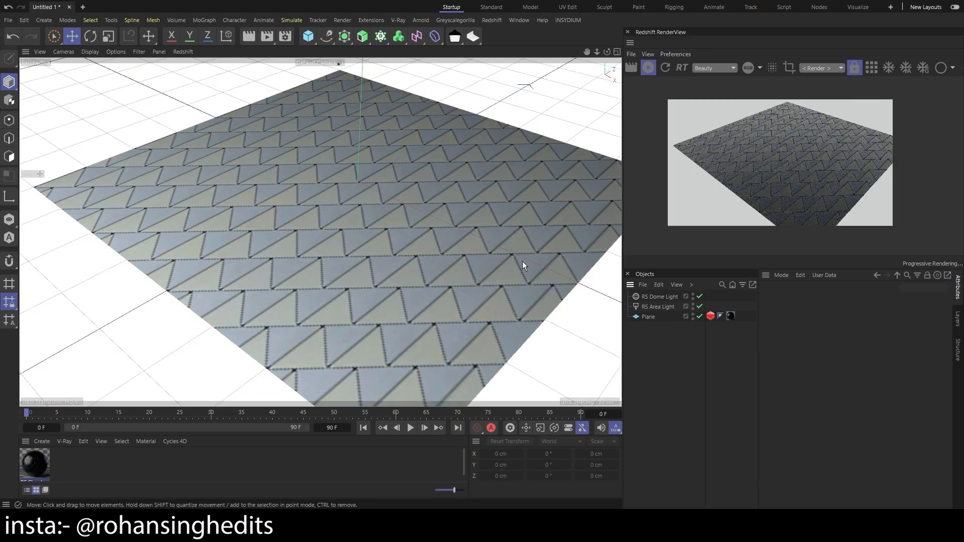
pyautogui.keyDown('alt'); pyautogui.moveTo(482, 199); pyautogui.dragTo(499, 175); pyautogui.keyUp('alt')
pyautogui.keyDown('alt'); pyautogui.moveTo(499, 176); pyautogui.dragTo(474, 191, button='middle'); pyautogui.keyUp('alt')
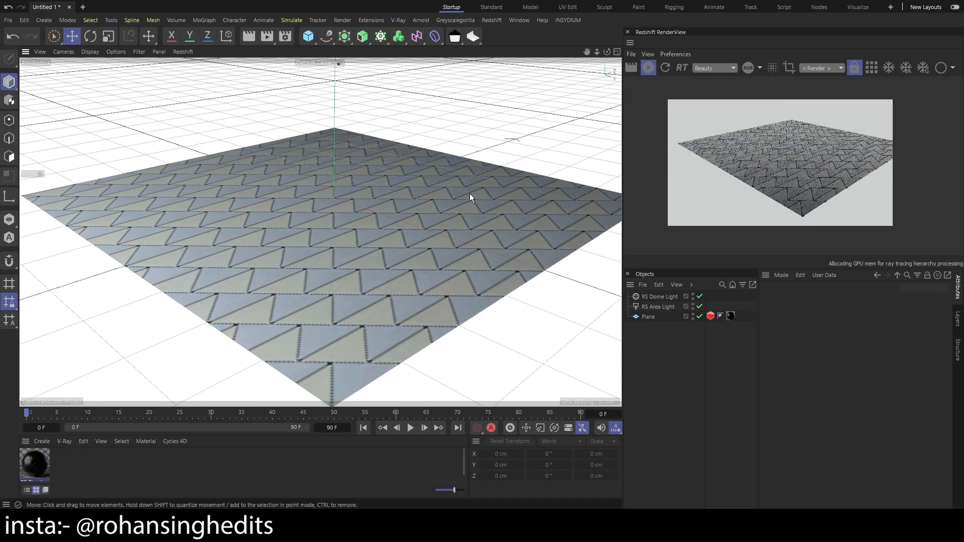
pyautogui.scroll(2, 429, 204)
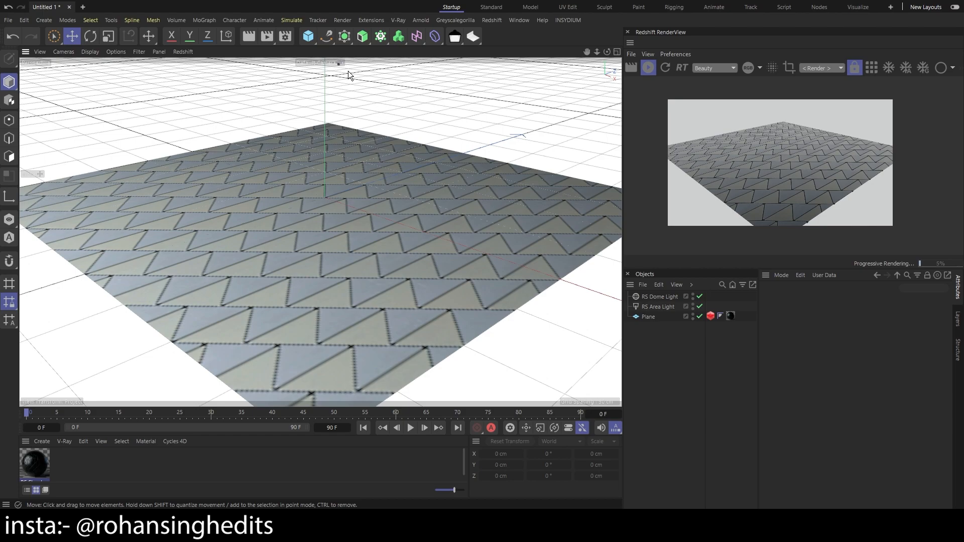
pyautogui.click(308, 36)
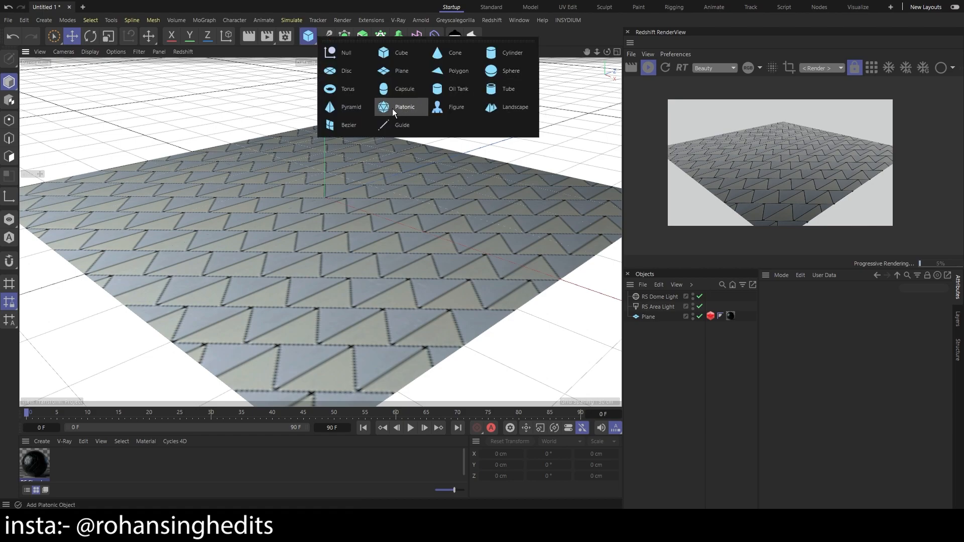
pyautogui.click(589, 29)
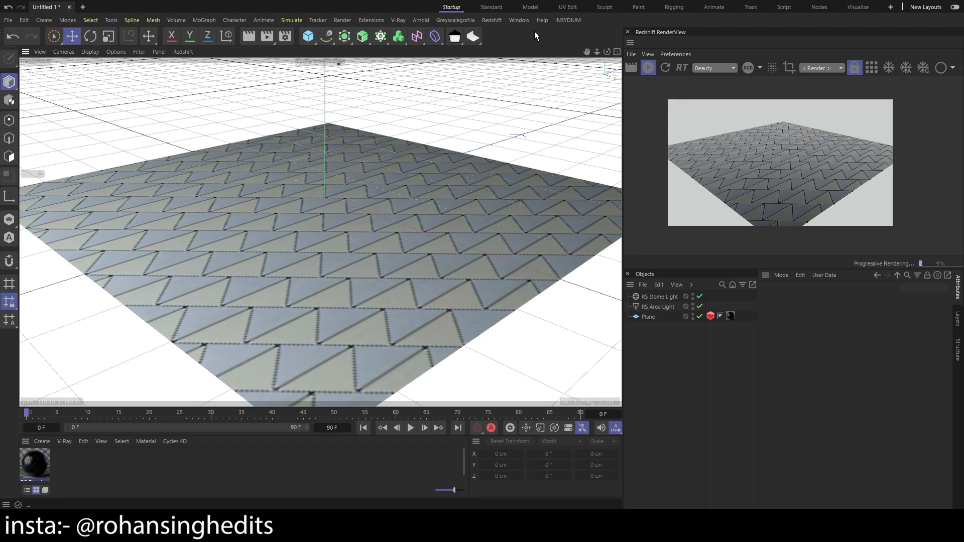